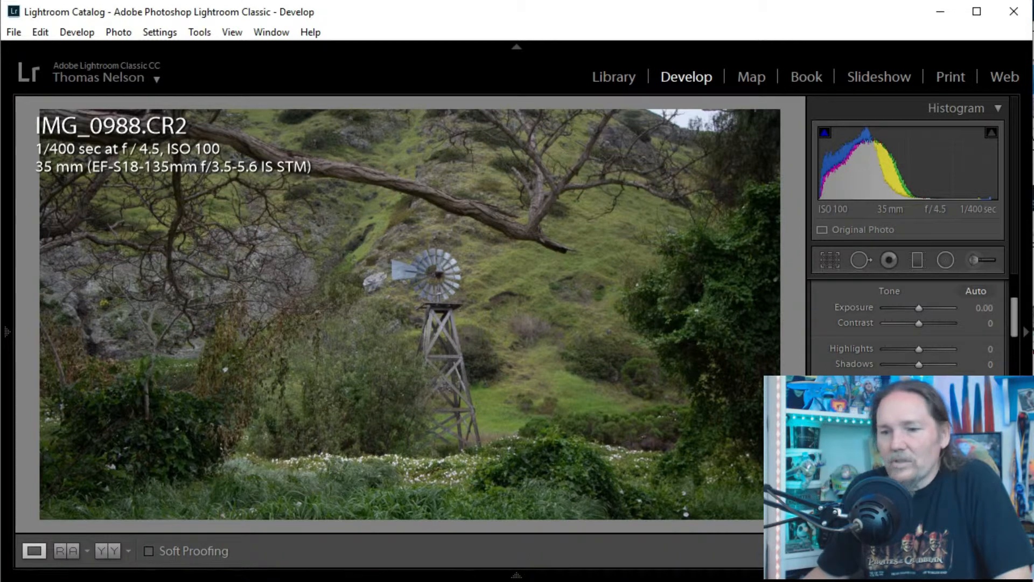
Step: Browse the windmill photos in the filmstrip and open IMG_0991.CR2 for editing
{"action": "left_click", "coordinate": [232, 536]}
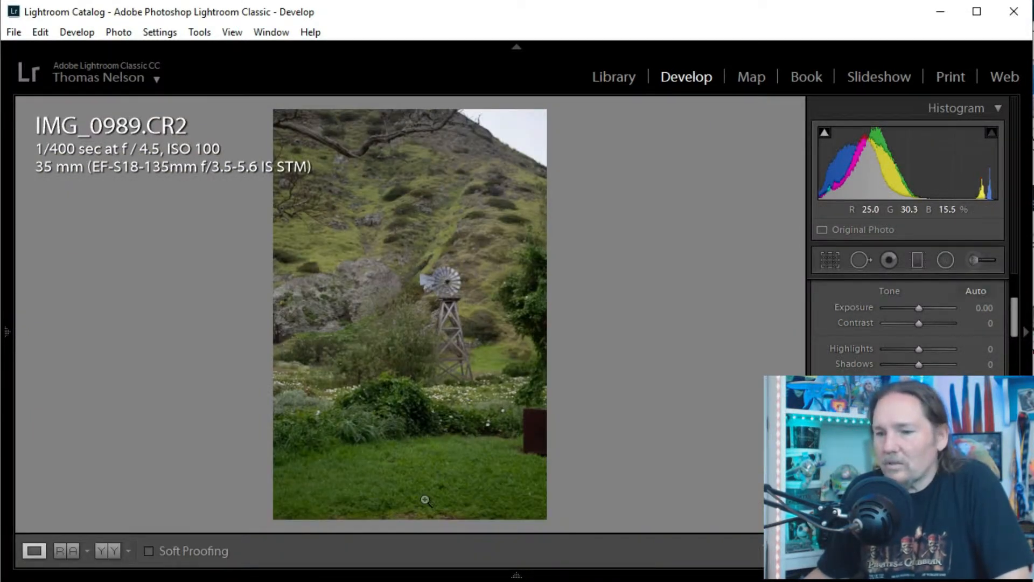
{"action": "mouse_move", "coordinate": [350, 577]}
{"action": "left_click", "coordinate": [302, 539]}
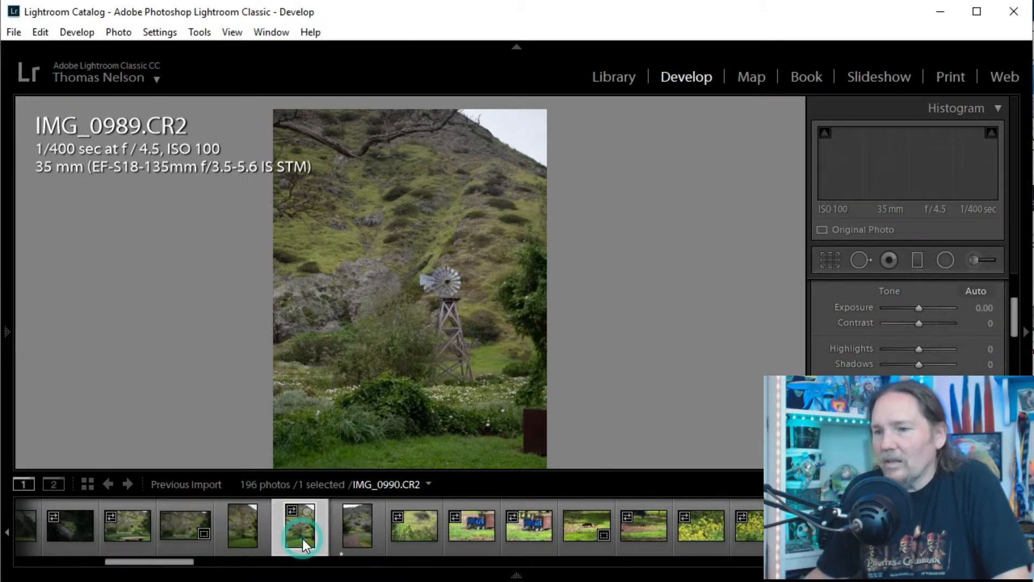
{"action": "left_click", "coordinate": [364, 535]}
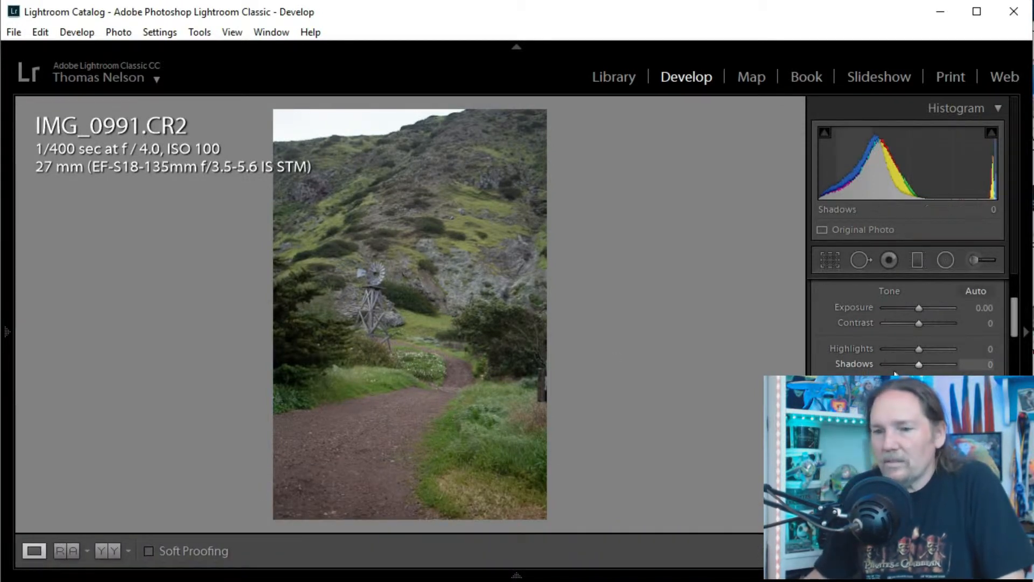
Step: Enable lens profile corrections for the photo
{"action": "scroll", "coordinate": [896, 374], "scroll_direction": "down", "scroll_amount": 15}
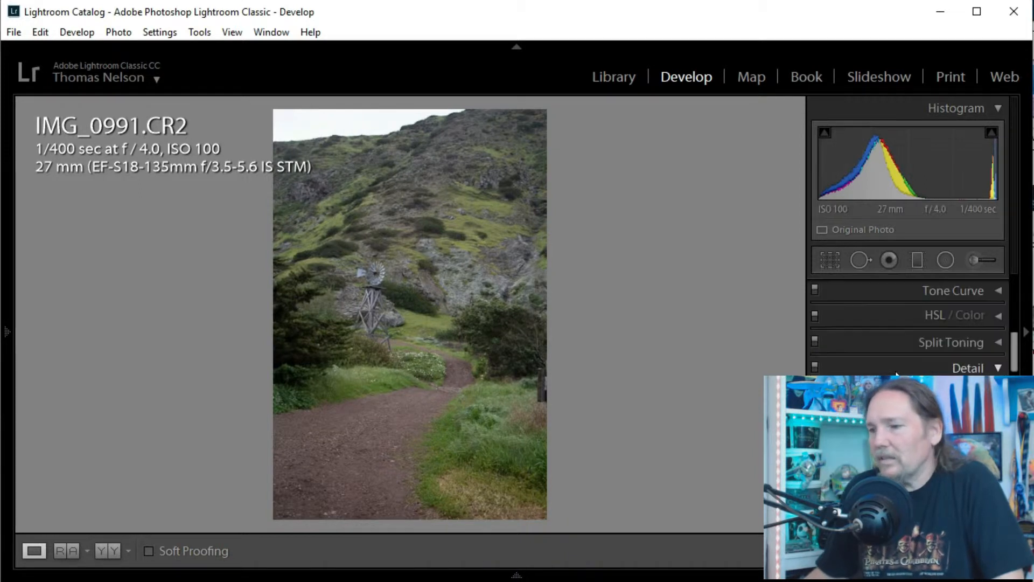
{"action": "scroll", "coordinate": [896, 374], "scroll_direction": "down", "scroll_amount": 3}
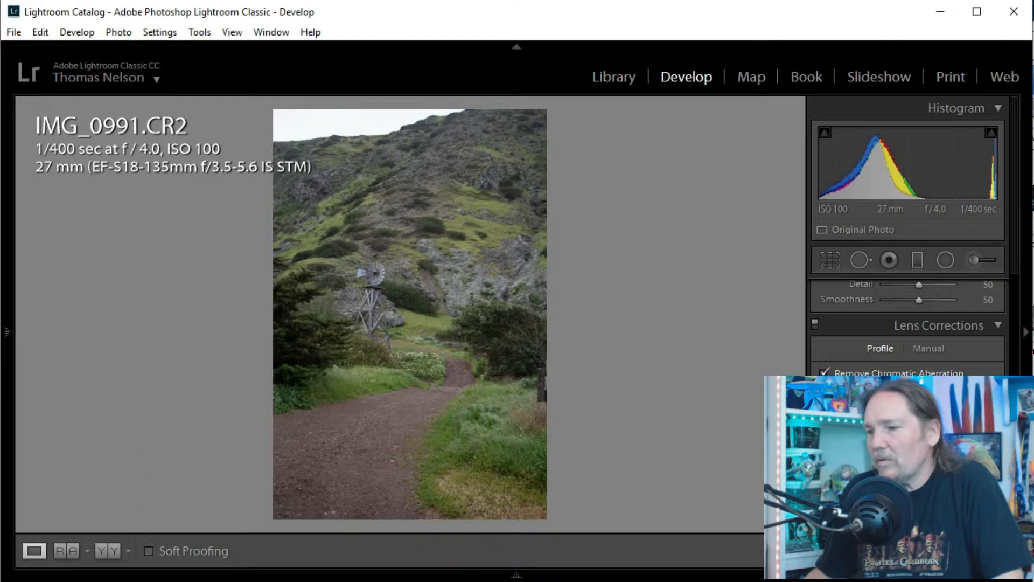
{"action": "left_click", "coordinate": [824, 388]}
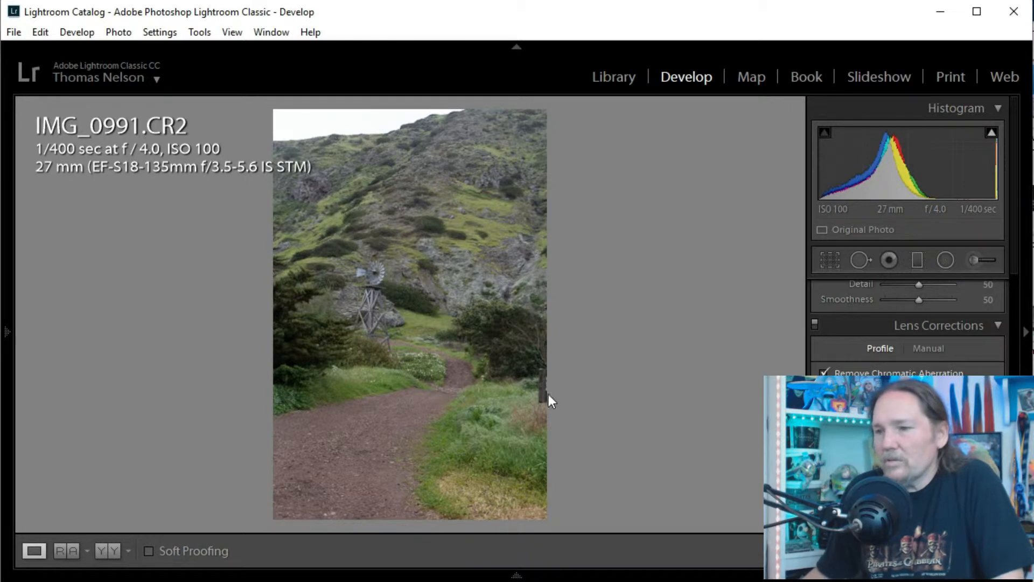
Step: Crop the photo, trimming the sky off the top and part of the dirt path off the bottom
{"action": "left_click", "coordinate": [827, 261]}
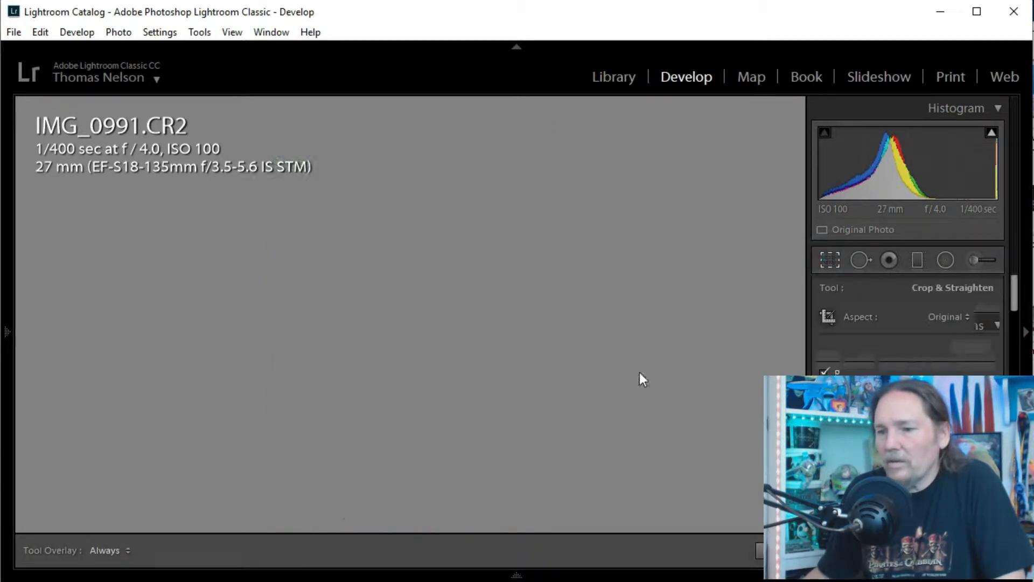
{"action": "left_click_drag", "start_coordinate": [408, 520], "coordinate": [404, 480]}
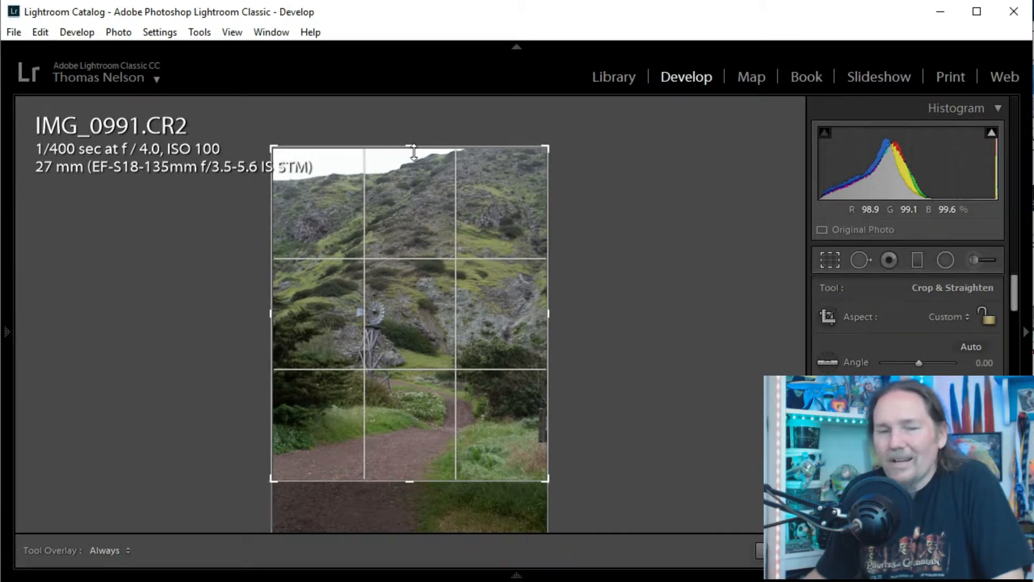
{"action": "mouse_move", "coordinate": [407, 153]}
{"action": "left_mouse_down"}
{"action": "mouse_move", "coordinate": [411, 142]}
{"action": "mouse_move", "coordinate": [411, 168]}
{"action": "left_mouse_up"}
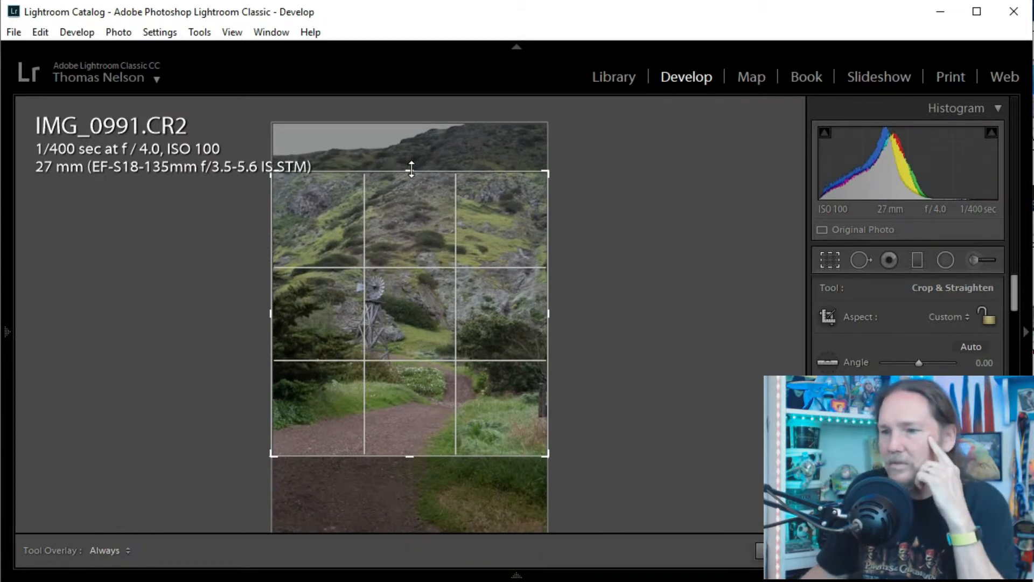
{"action": "left_click_drag", "start_coordinate": [411, 170], "coordinate": [417, 167]}
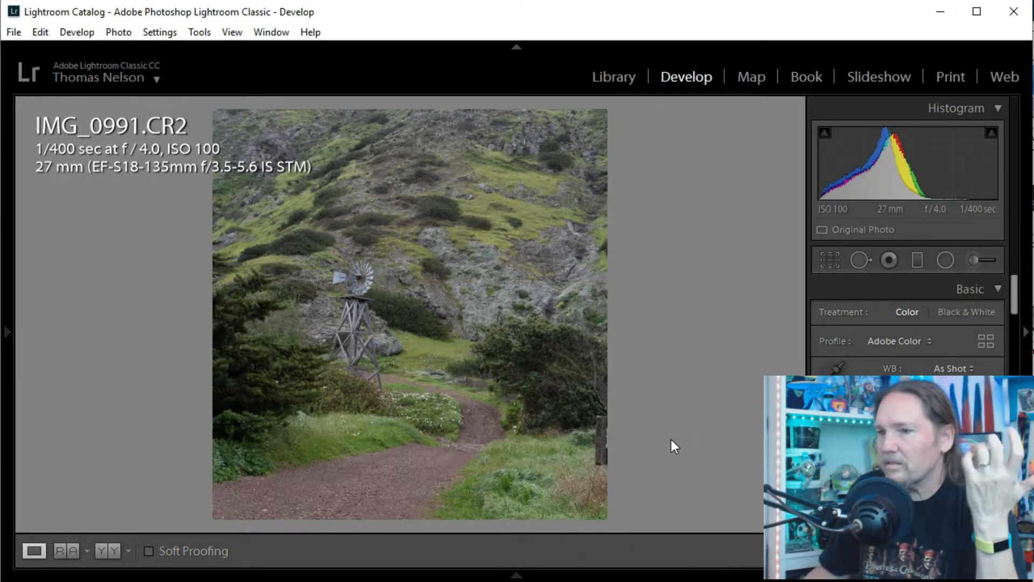
Step: Set Highlights to −43, Shadows to +33, Whites to +24, Blacks to −19 and Clarity to +24
{"action": "scroll", "coordinate": [899, 350], "scroll_direction": "down", "scroll_amount": 5}
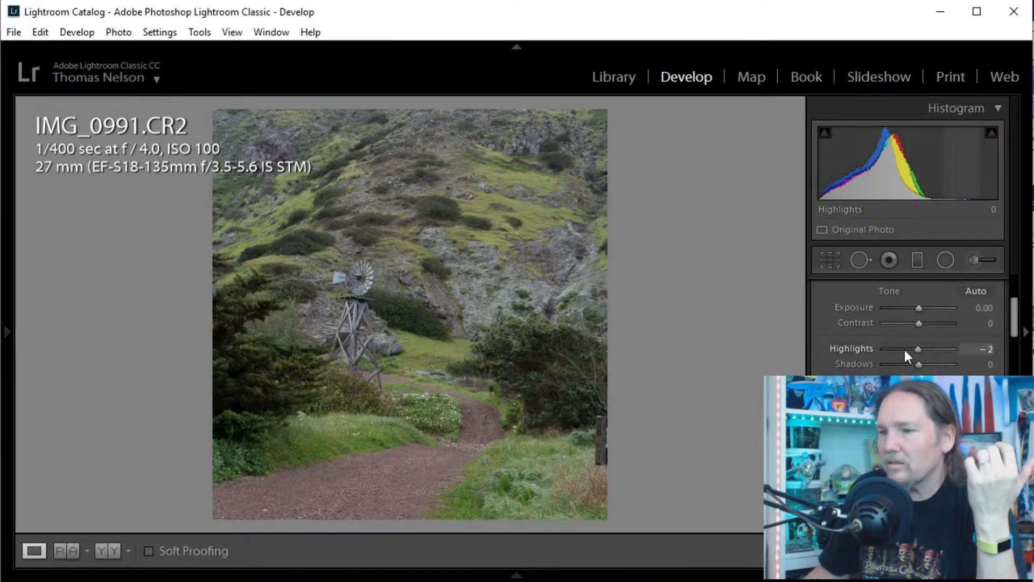
{"action": "scroll", "coordinate": [903, 348], "scroll_direction": "down", "scroll_amount": 8}
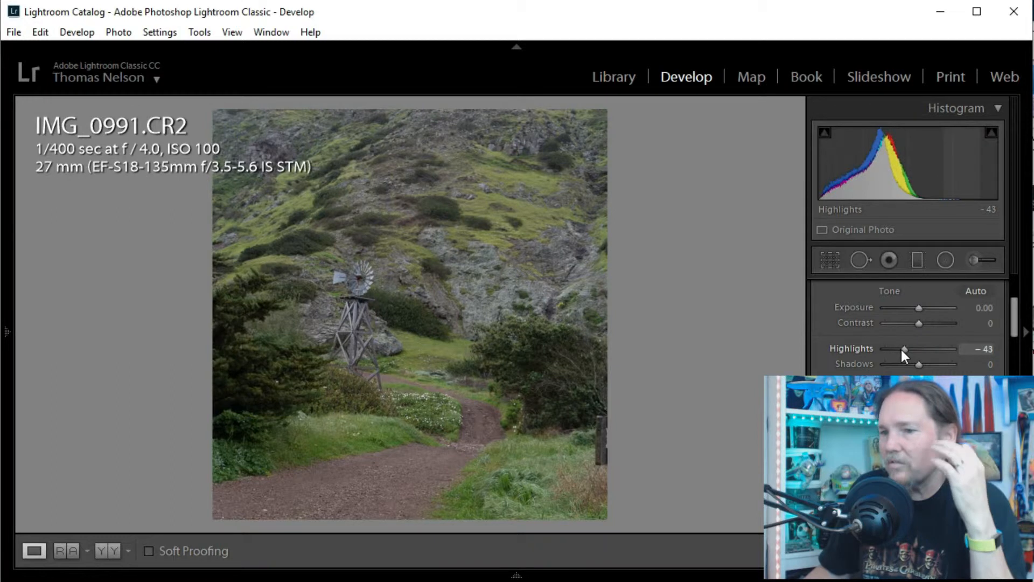
{"action": "left_click_drag", "start_coordinate": [918, 365], "coordinate": [908, 395]}
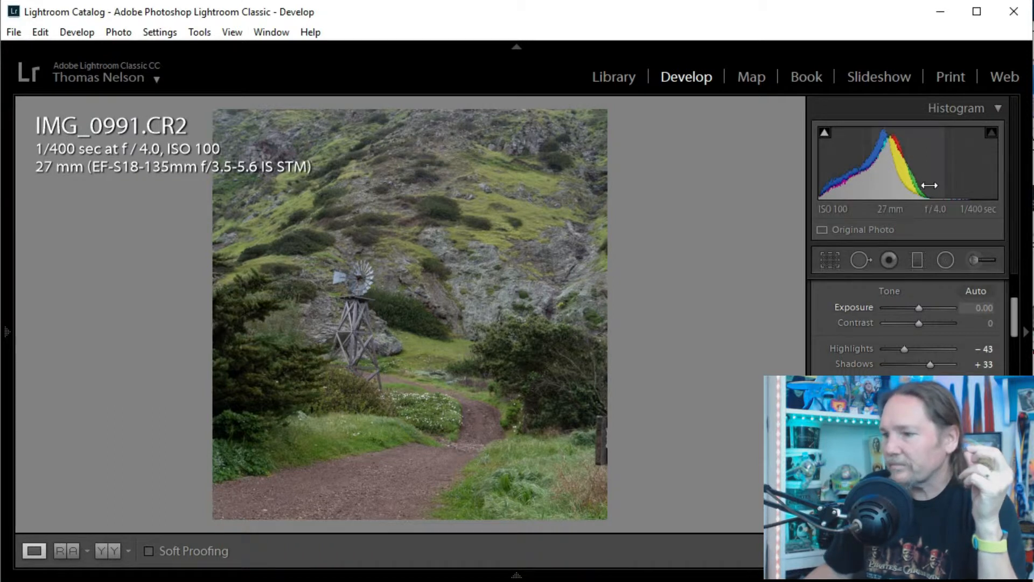
{"action": "scroll", "coordinate": [913, 345], "scroll_direction": "down", "scroll_amount": 3}
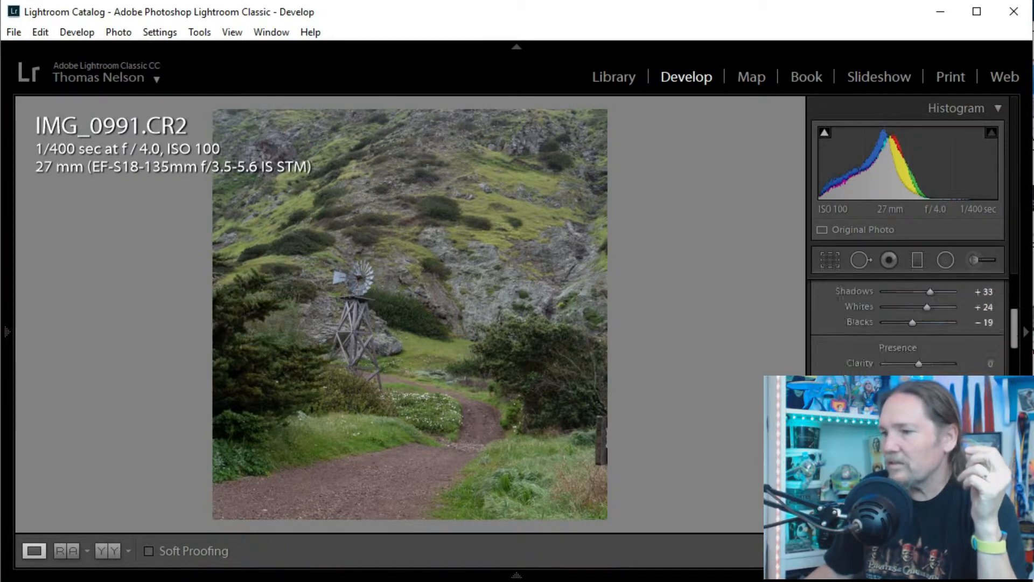
{"action": "left_click", "coordinate": [926, 364]}
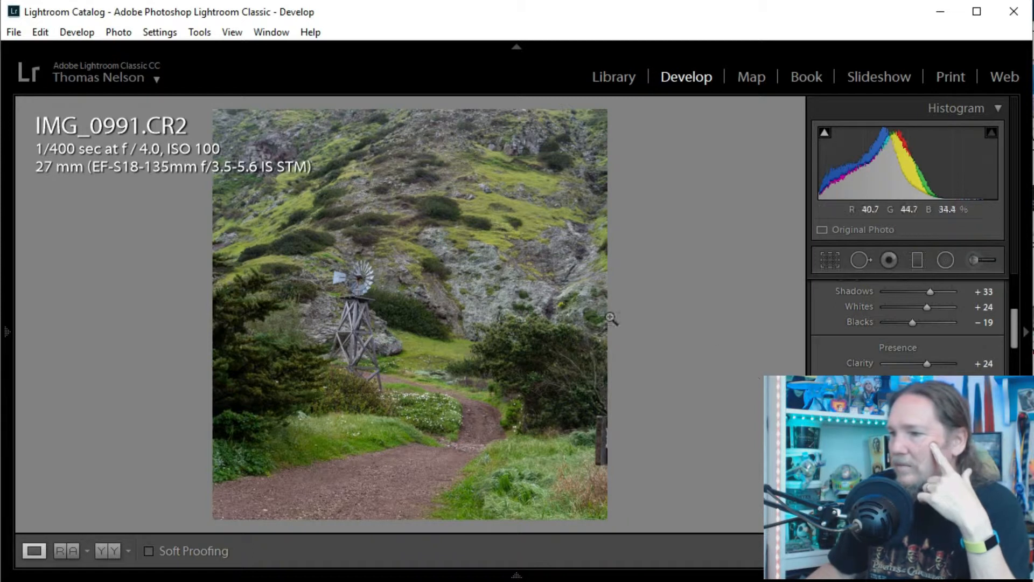
Step: Paint an Adjustment Brush mask with 0.87 exposure over the windmill's wheel, vane and tower
{"action": "left_click", "coordinate": [973, 260]}
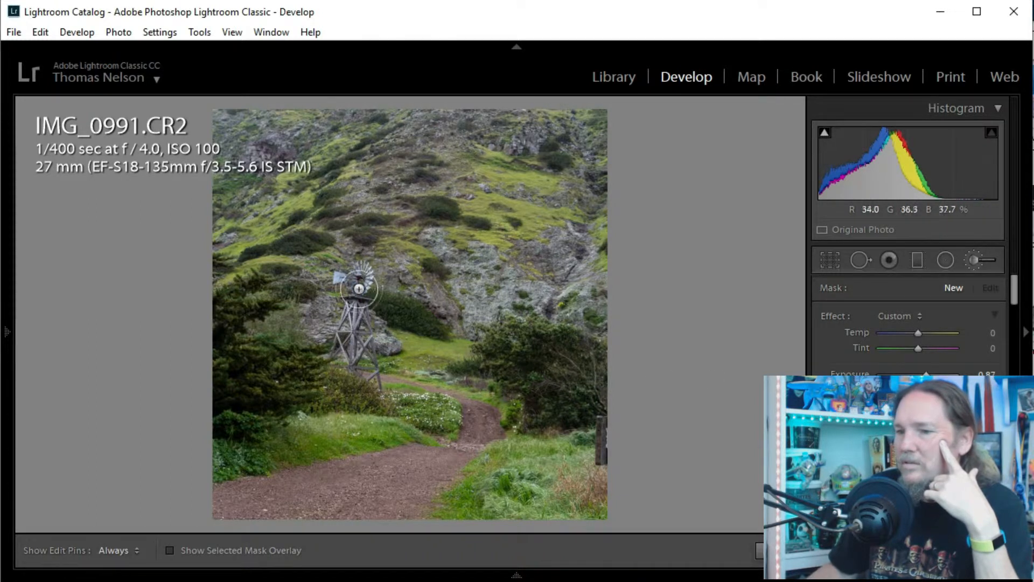
{"action": "left_click_drag", "start_coordinate": [357, 282], "coordinate": [353, 341]}
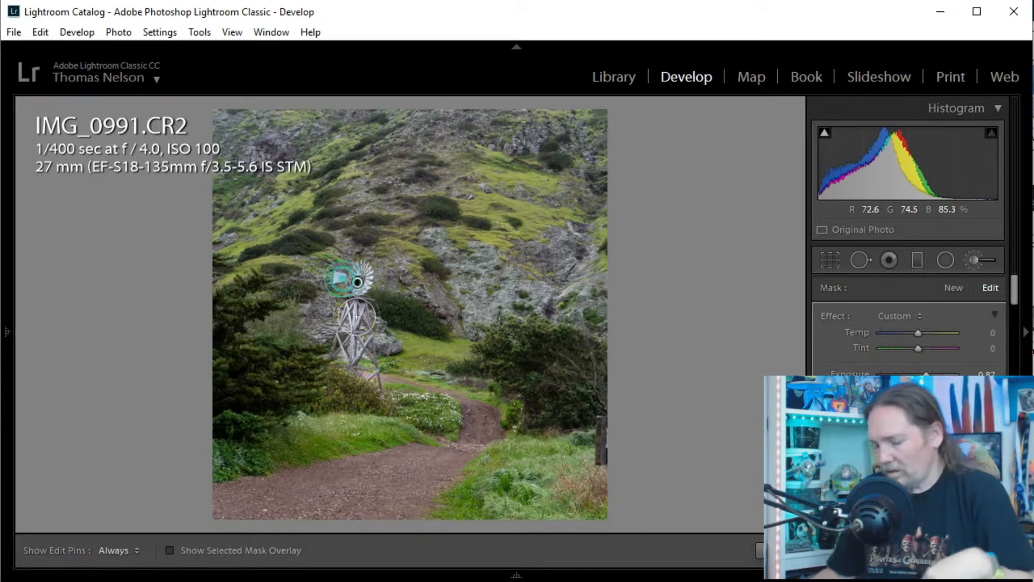
Step: Compare the before and after versions of the photo several times
{"action": "key", "text": "backslash"}
{"action": "key", "text": "backslash"}
{"action": "key", "text": "backslash"}
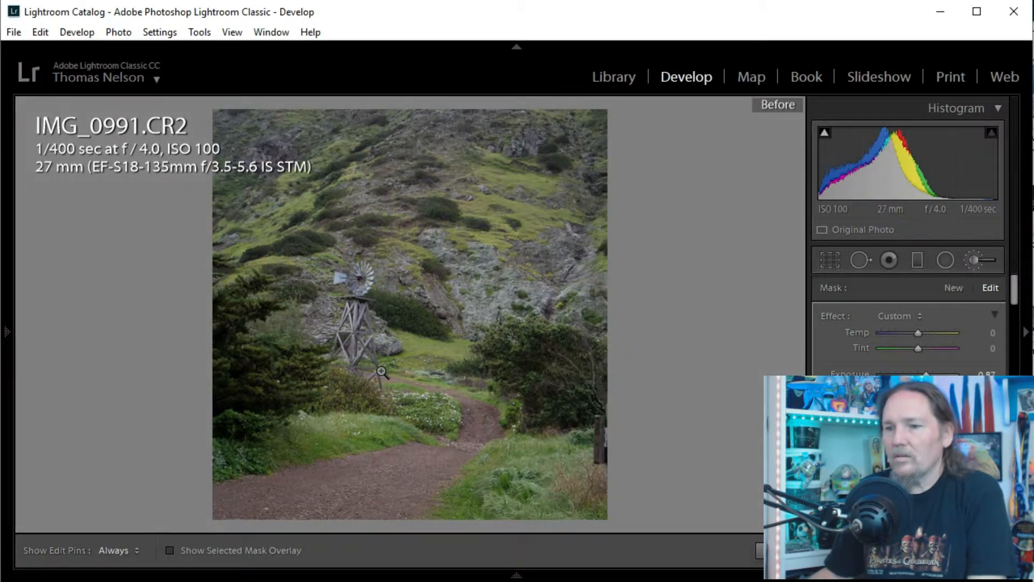
{"action": "key", "text": "backslash"}
{"action": "key", "text": "backslash"}
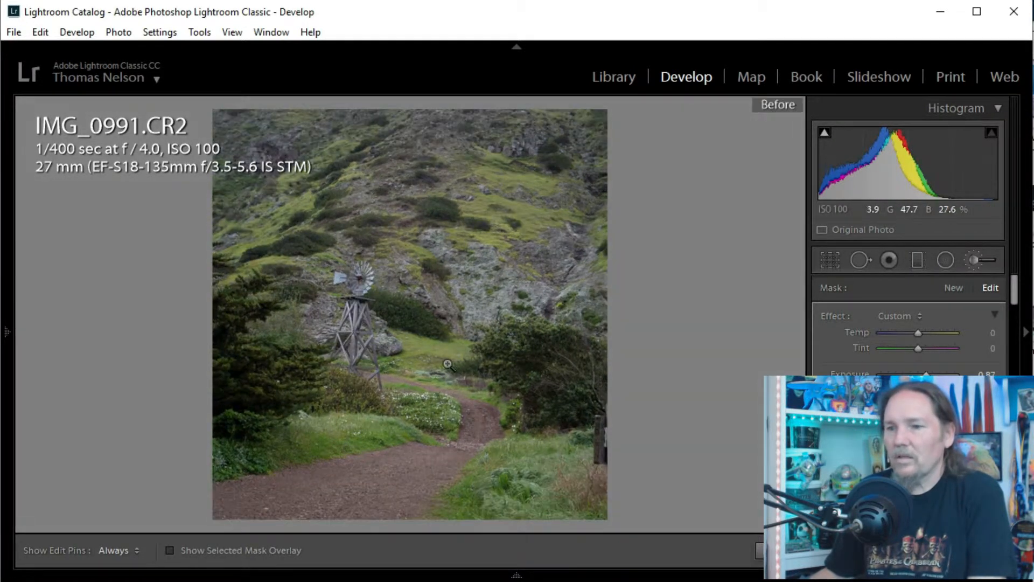
{"action": "key", "text": "backslash"}
{"action": "key", "text": "backslash"}
{"action": "key", "text": "backslash"}
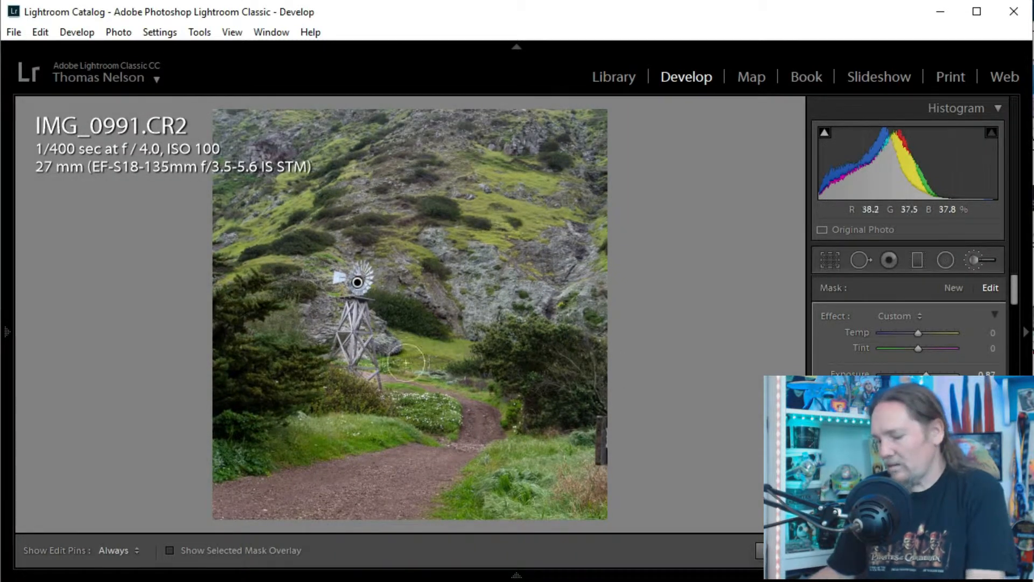
Step: Delete the brush adjustment on the windmill and leave the Adjustment Brush
{"action": "key", "text": "Delete"}
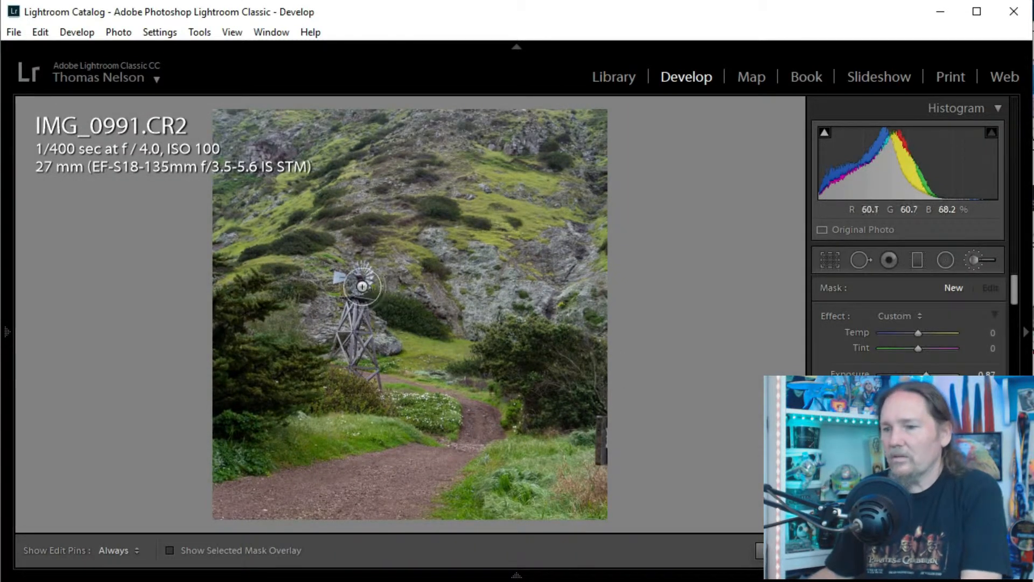
{"action": "key", "text": "k"}
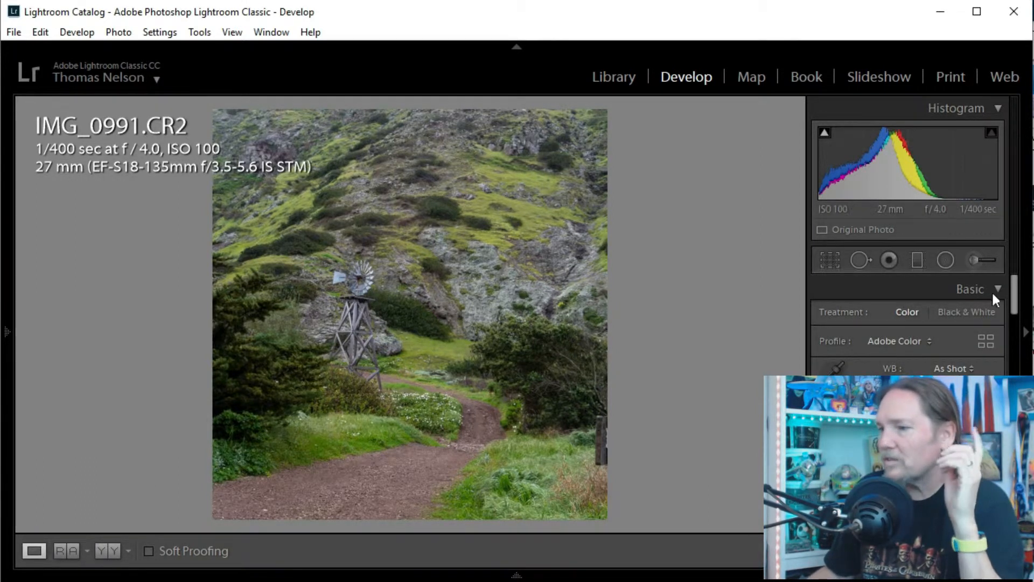
Step: Try a small Radial Filter with 0.87 exposure over the windmill's wheel and vane, and undo it
{"action": "left_click", "coordinate": [945, 260]}
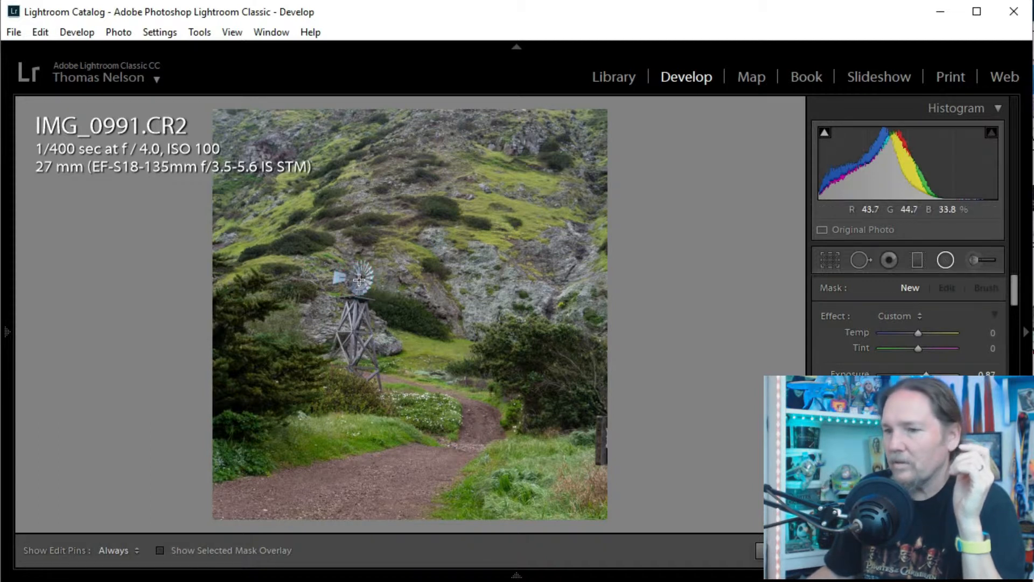
{"action": "left_click", "coordinate": [767, 547]}
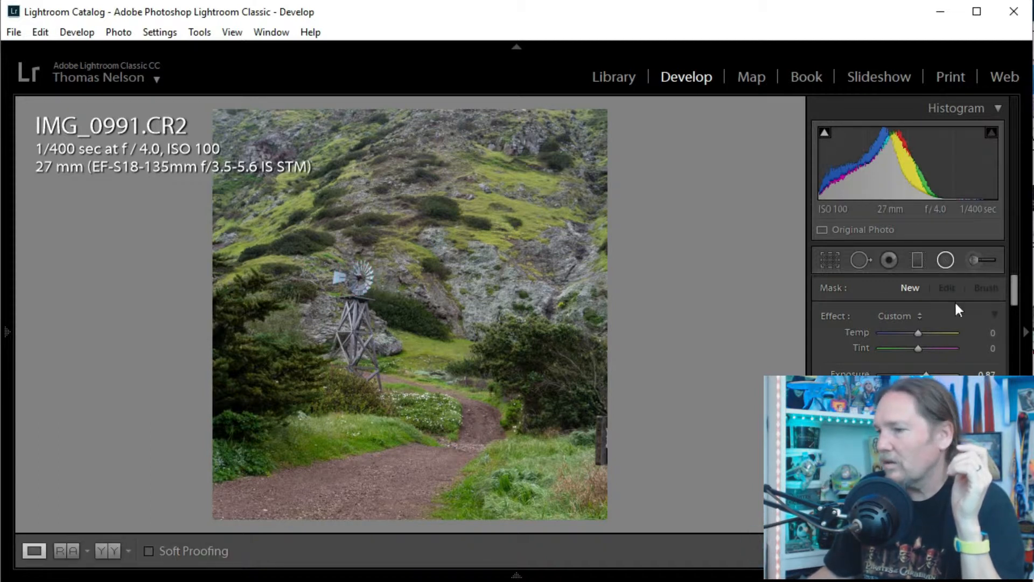
{"action": "left_click", "coordinate": [942, 261]}
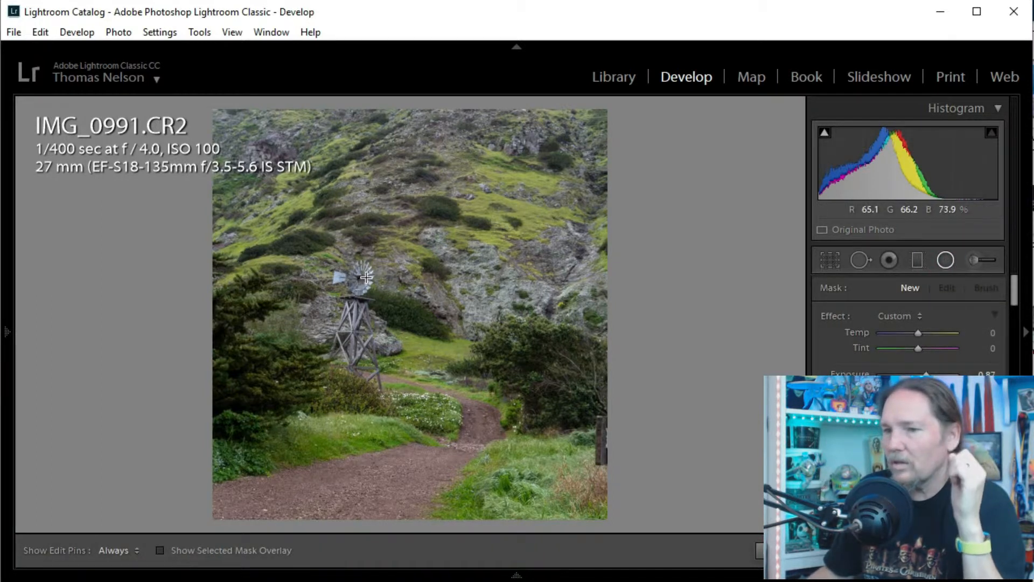
{"action": "left_click_drag", "start_coordinate": [348, 269], "coordinate": [367, 282]}
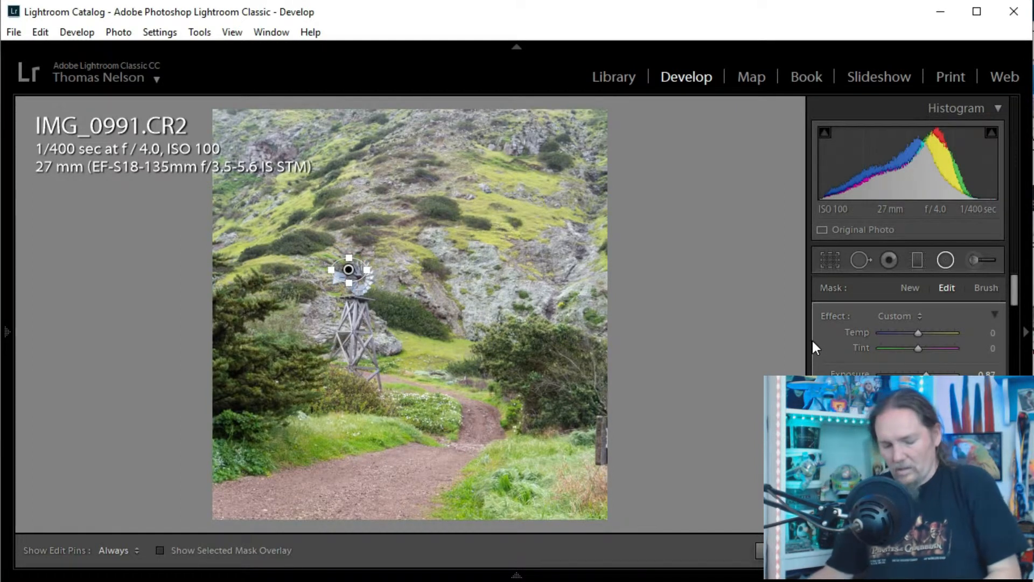
{"action": "key", "text": "ctrl+z"}
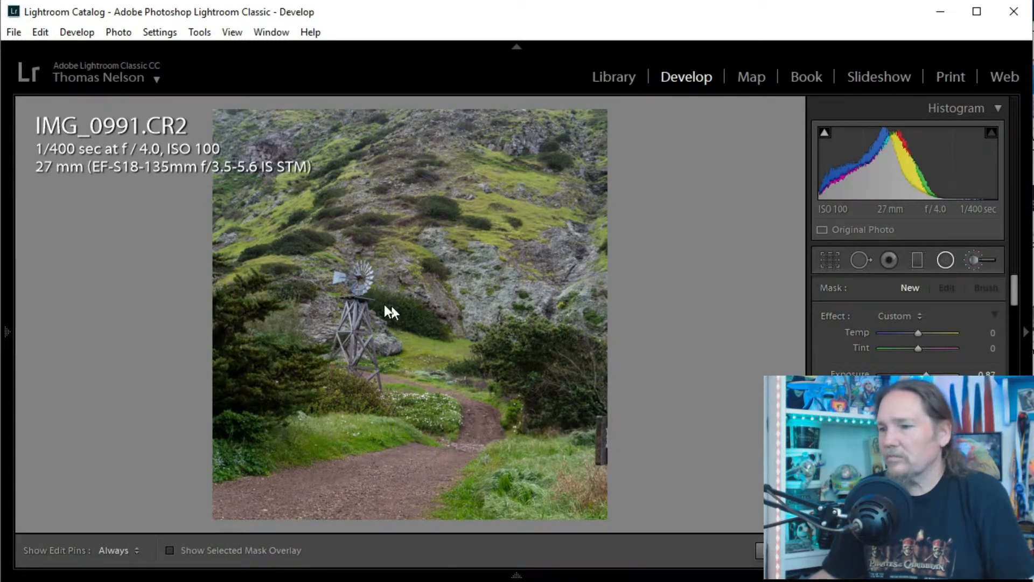
Step: Paint a smaller Adjustment Brush mask with 0.87 exposure over just the windmill's wheel and vane
{"action": "key", "text": "k"}
{"action": "left_click", "coordinate": [974, 261]}
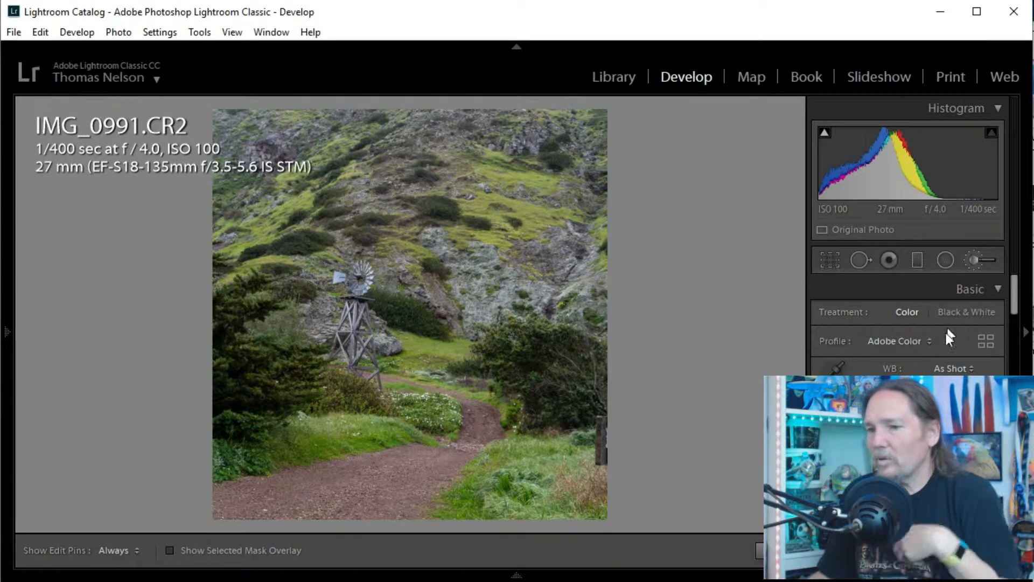
{"action": "key", "text": "k"}
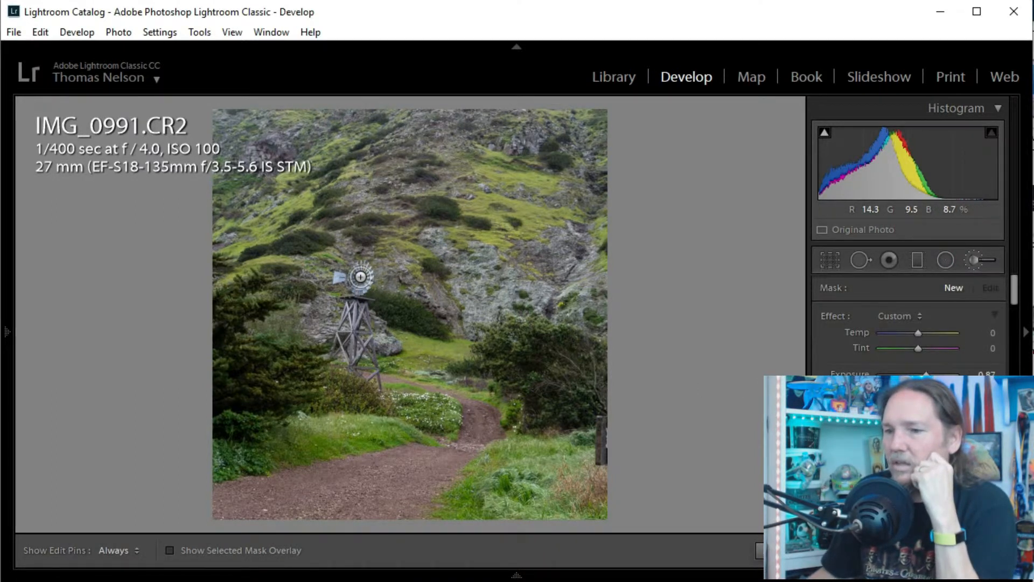
{"action": "left_click", "coordinate": [360, 277]}
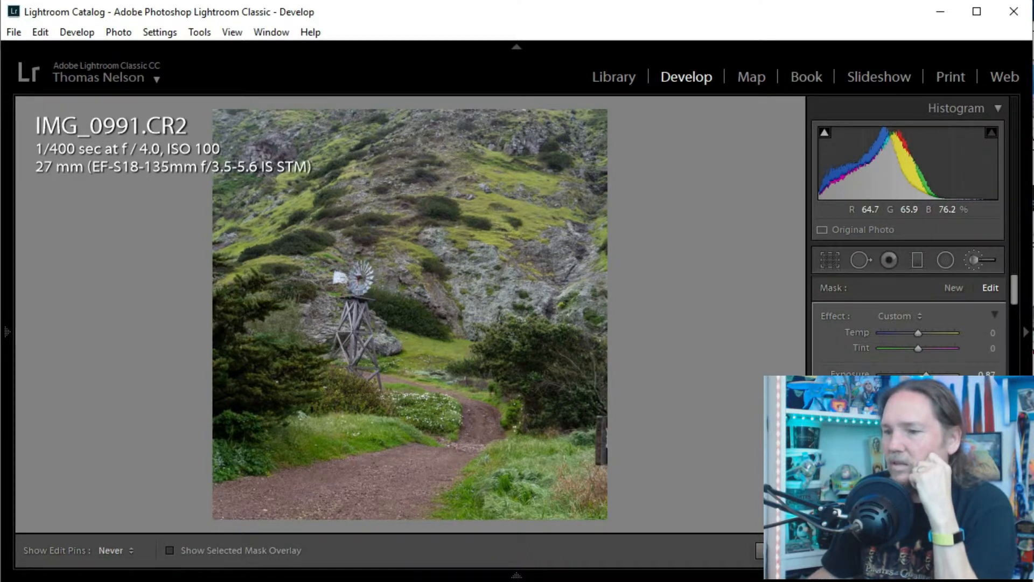
{"action": "left_click", "coordinate": [774, 550]}
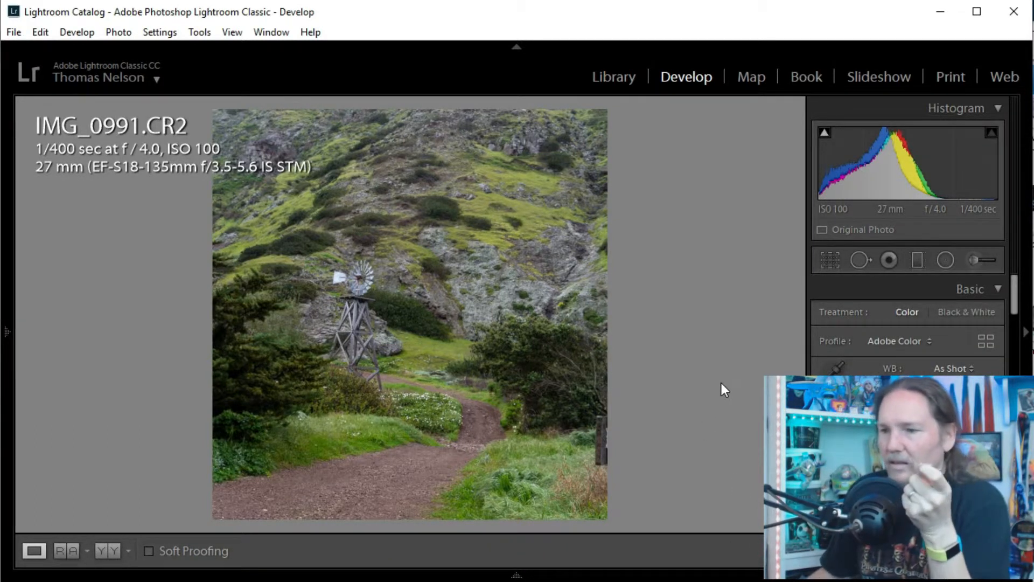
Step: Reselect the brush adjustment on the windmill and raise its exposure to 1.39
{"action": "left_click", "coordinate": [973, 264]}
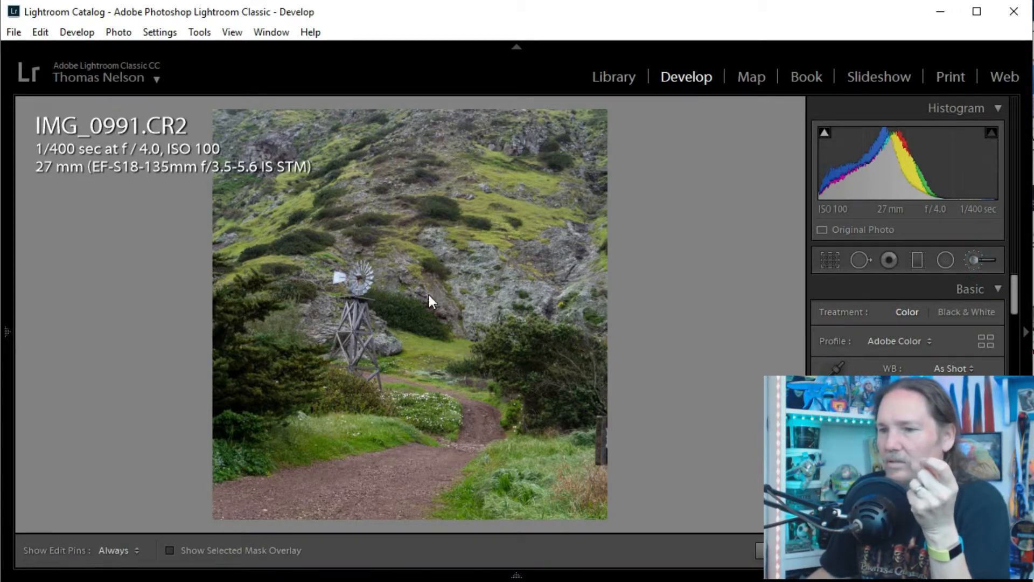
{"action": "left_click", "coordinate": [353, 280]}
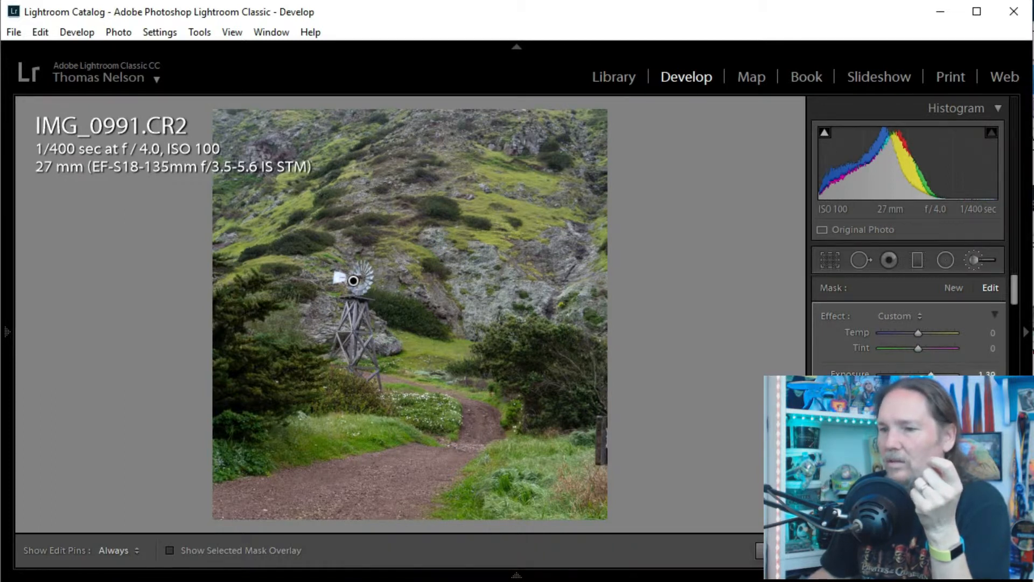
{"action": "left_click", "coordinate": [761, 550]}
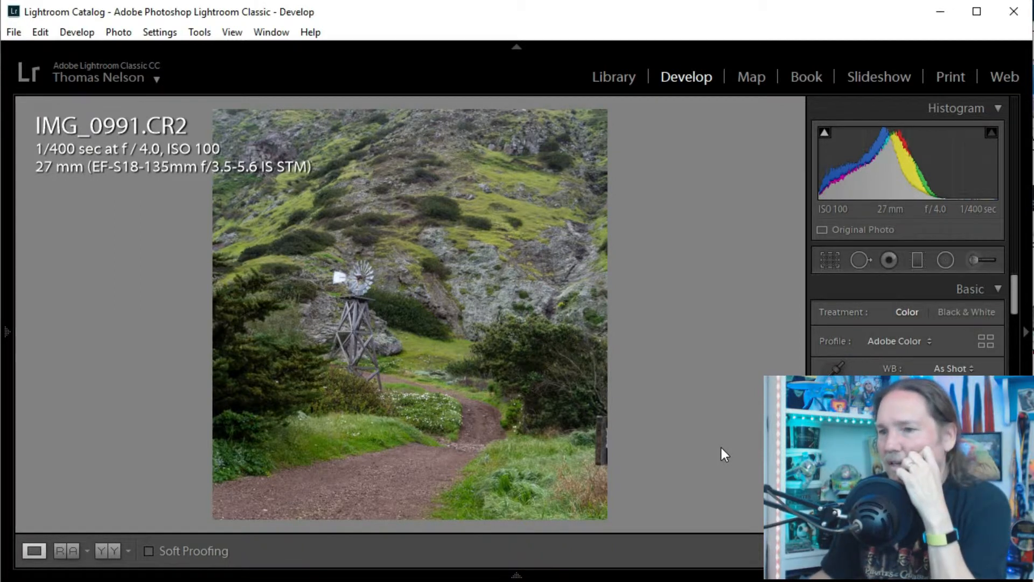
Step: Darken the corners of the windmill photo with a moderate negative post-crop vignette in the Effects settings
{"action": "scroll", "coordinate": [908, 425], "scroll_direction": "down", "scroll_amount": 10}
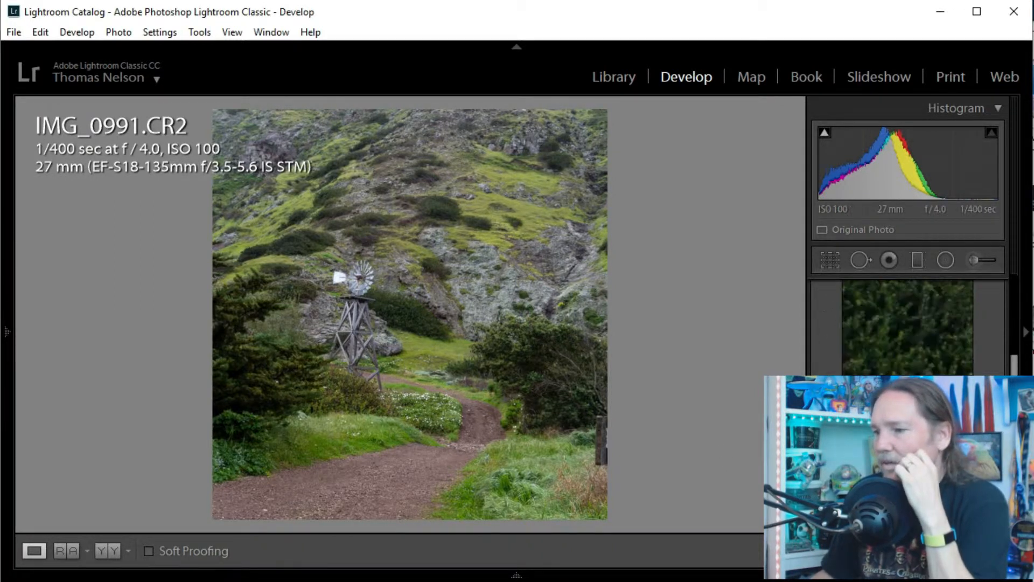
{"action": "scroll", "coordinate": [908, 426], "scroll_direction": "up", "scroll_amount": 3}
{"action": "scroll", "coordinate": [908, 328], "scroll_direction": "down", "scroll_amount": 2}
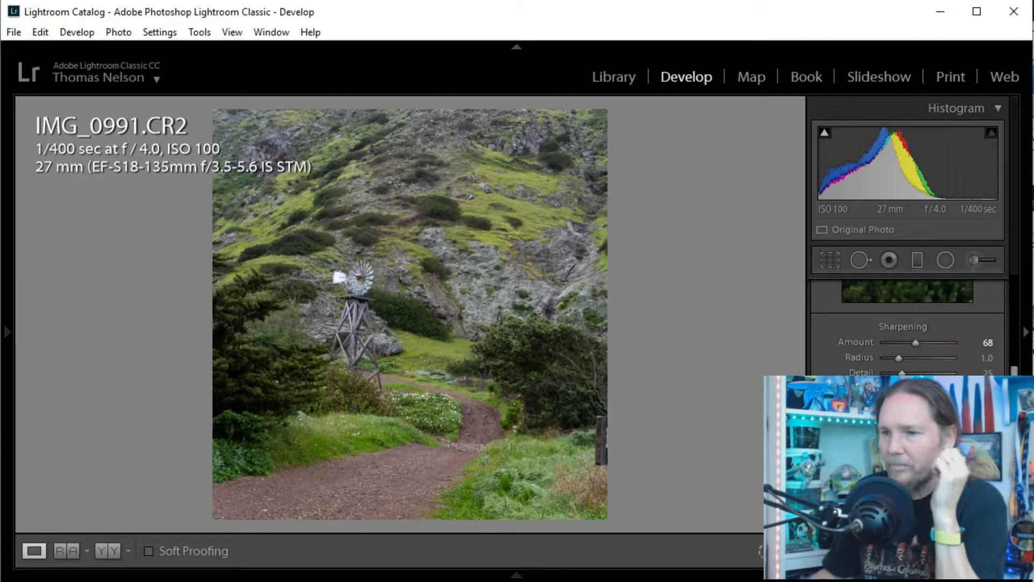
{"action": "scroll", "coordinate": [908, 328], "scroll_direction": "down", "scroll_amount": 3}
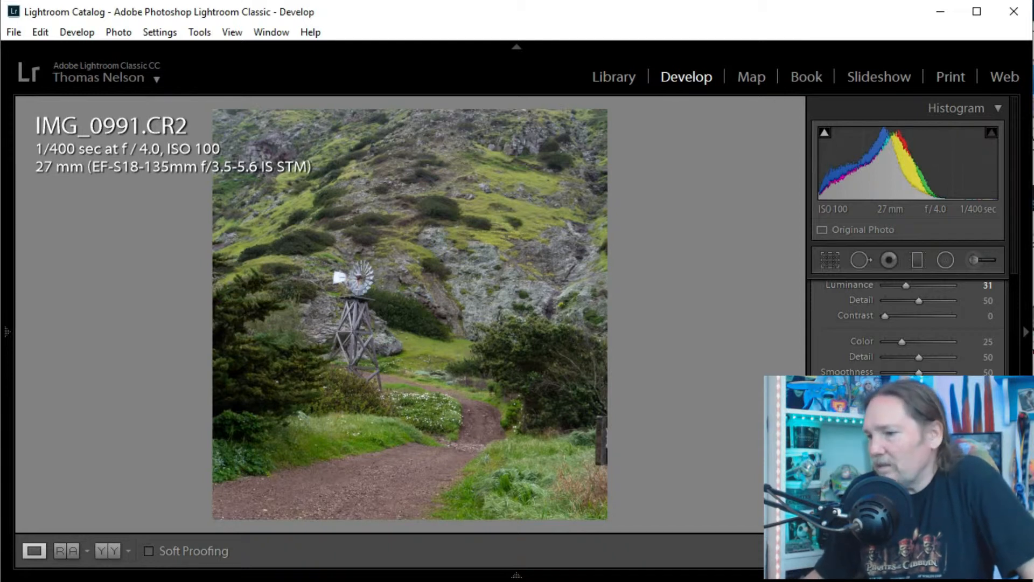
{"action": "scroll", "coordinate": [908, 323], "scroll_direction": "down", "scroll_amount": 5}
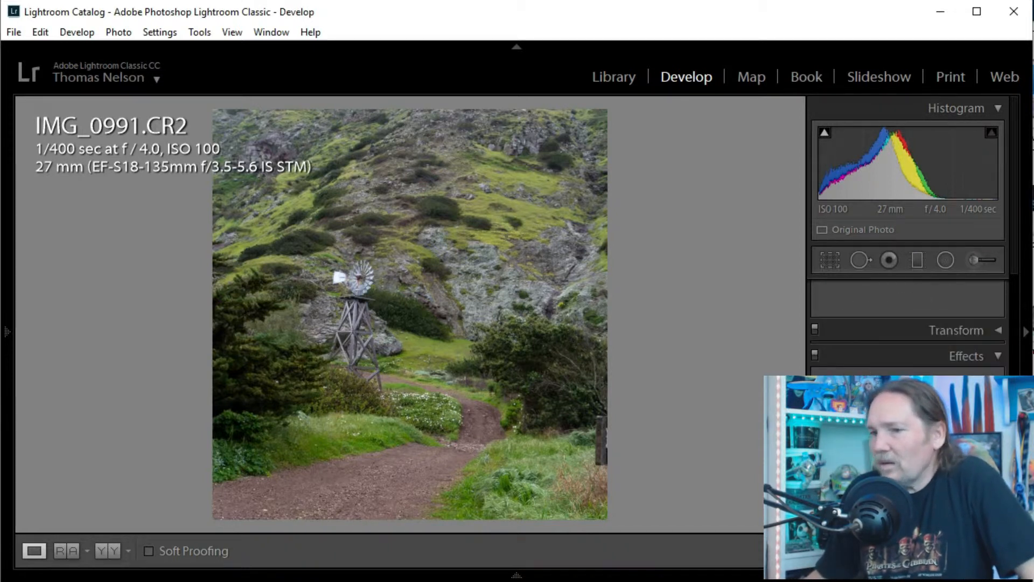
{"action": "left_click_drag", "start_coordinate": [927, 414], "coordinate": [900, 413]}
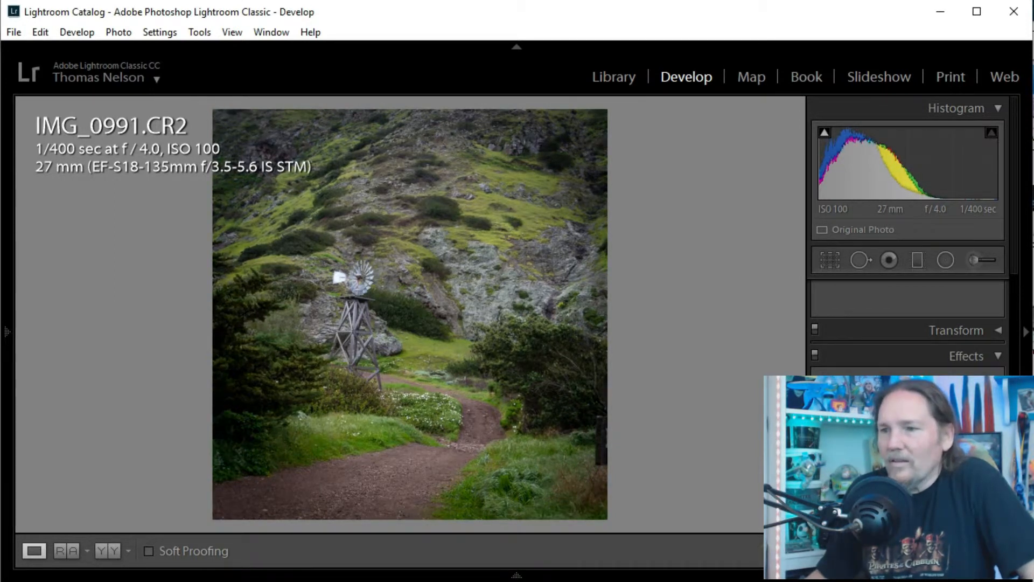
{"action": "left_click_drag", "start_coordinate": [900, 414], "coordinate": [888, 413]}
{"action": "left_click_drag", "start_coordinate": [881, 421], "coordinate": [906, 421]}
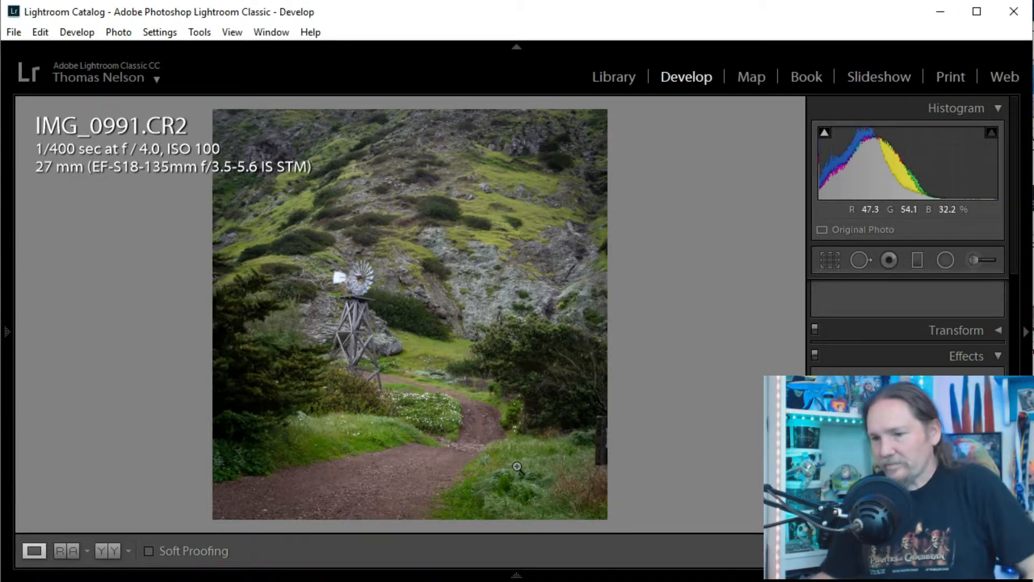
Step: Open the white flower photo IMG_1001.CR2 from the imported set
{"action": "mouse_move", "coordinate": [518, 576]}
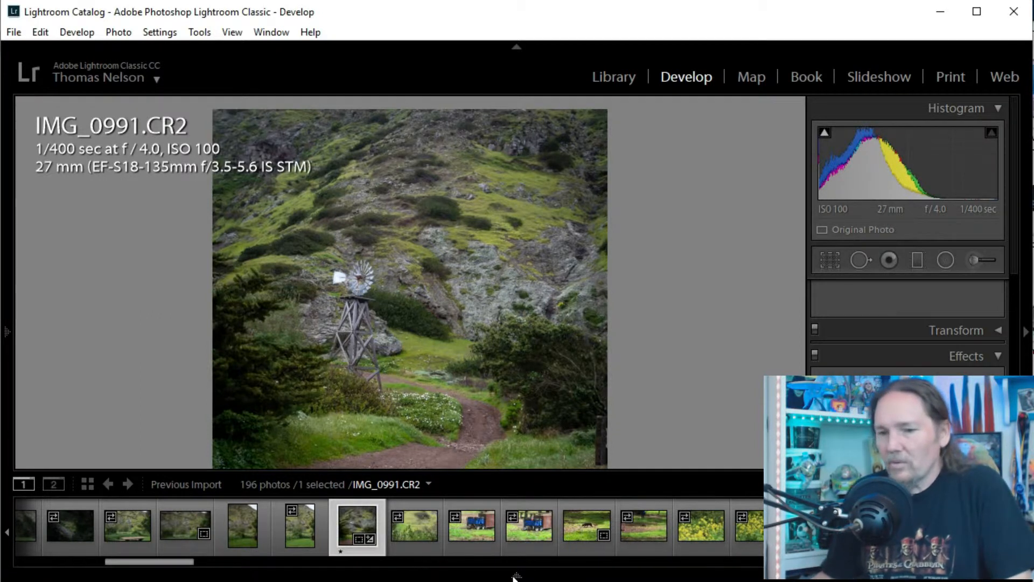
{"action": "left_click_drag", "start_coordinate": [180, 561], "coordinate": [219, 566]}
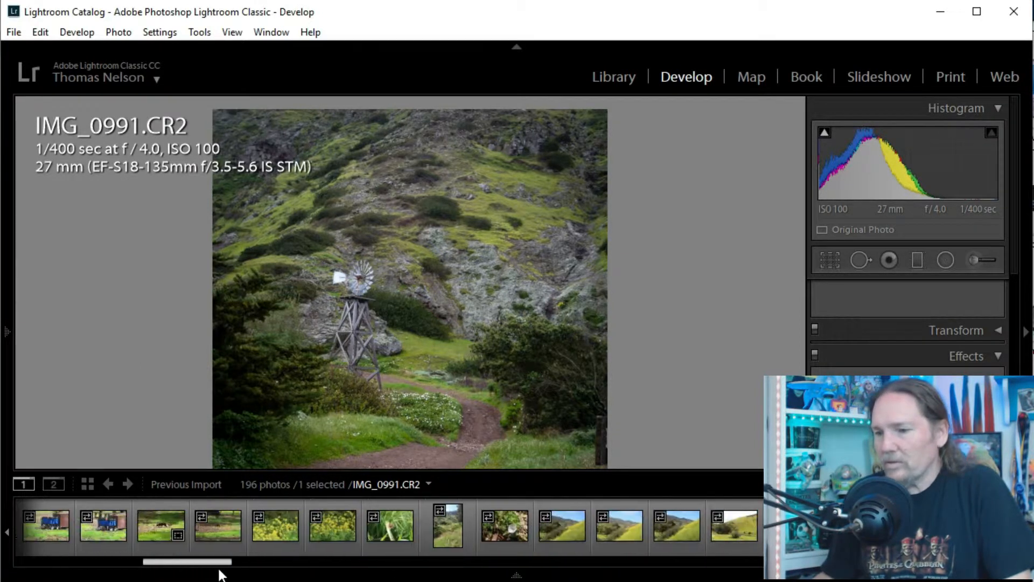
{"action": "left_click", "coordinate": [509, 529]}
Step: Open the pink flower photo IMG_0980.CR2 and inspect the water drops on its petals up close
{"action": "mouse_move", "coordinate": [438, 565]}
{"action": "left_click_drag", "start_coordinate": [214, 561], "coordinate": [137, 559]}
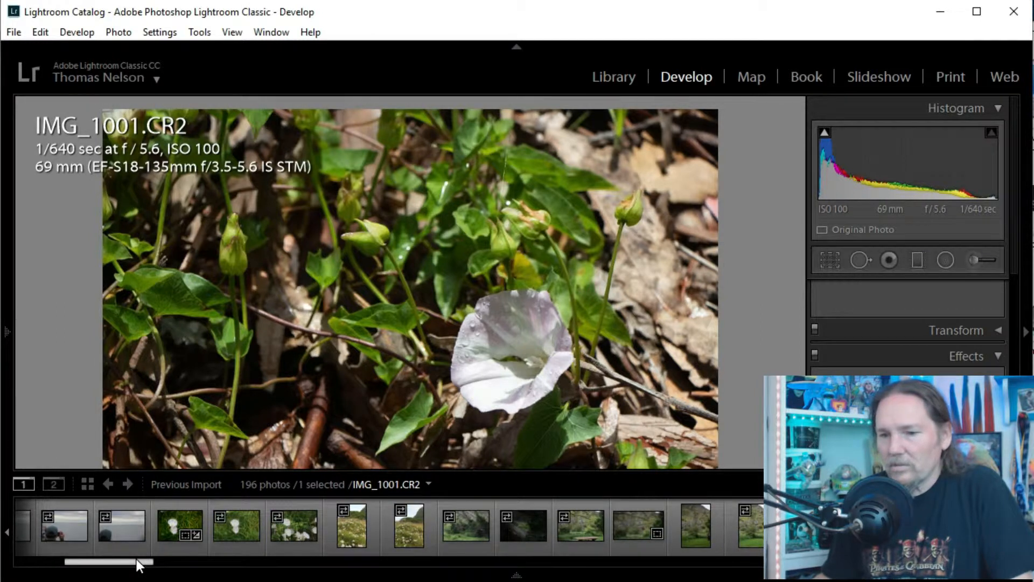
{"action": "left_click", "coordinate": [172, 526]}
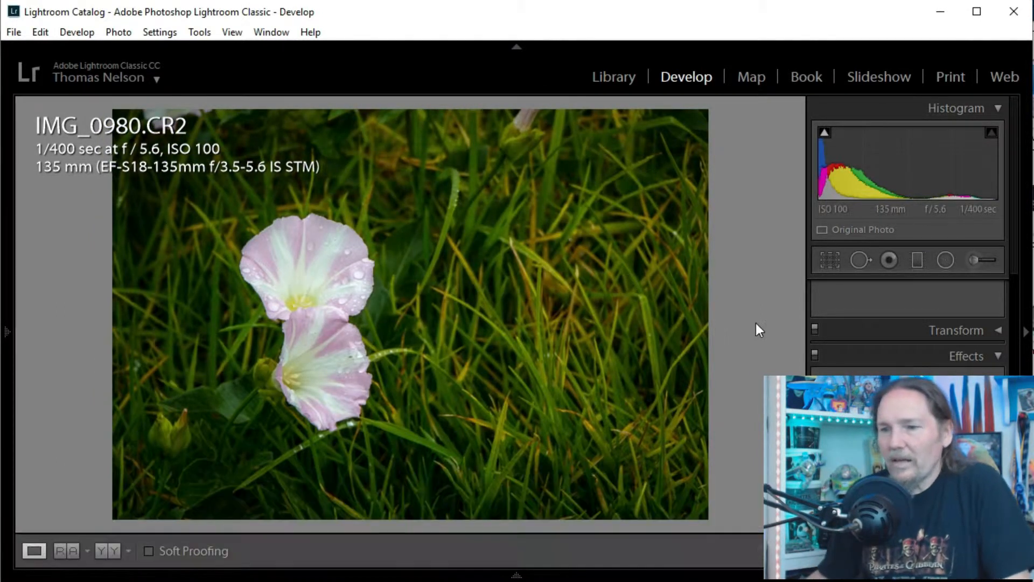
{"action": "left_click", "coordinate": [331, 288]}
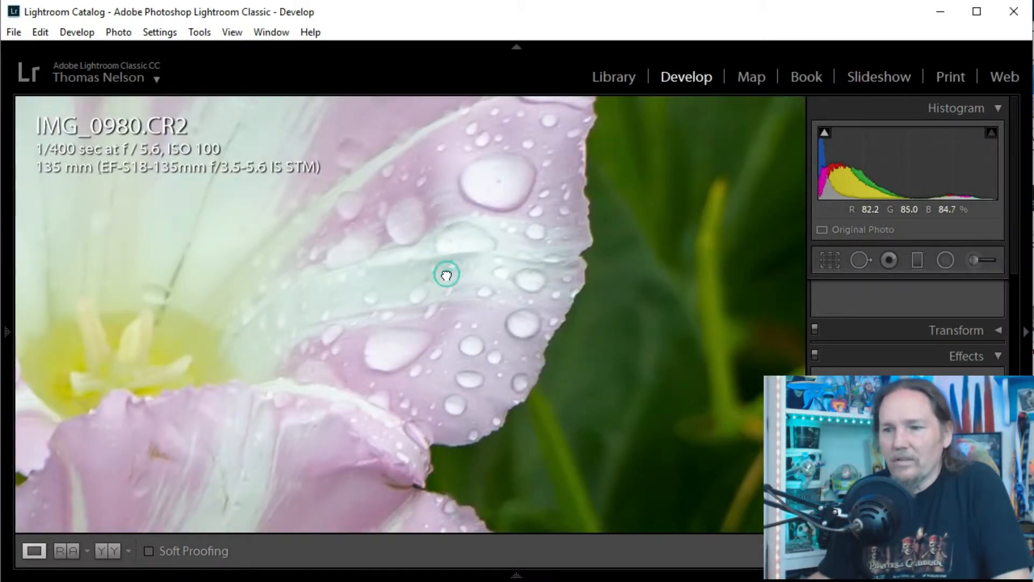
{"action": "left_click", "coordinate": [445, 272]}
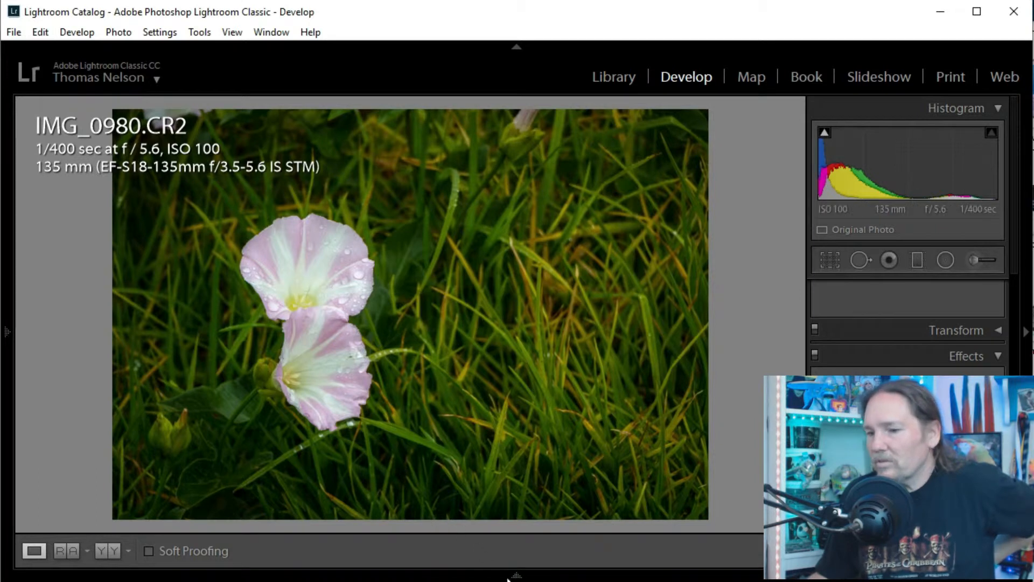
Step: Open the photo of yellow flowers against the sun, IMG_1028.CR2
{"action": "mouse_move", "coordinate": [511, 577]}
{"action": "left_click_drag", "start_coordinate": [116, 562], "coordinate": [337, 565]}
{"action": "left_click", "coordinate": [433, 526]}
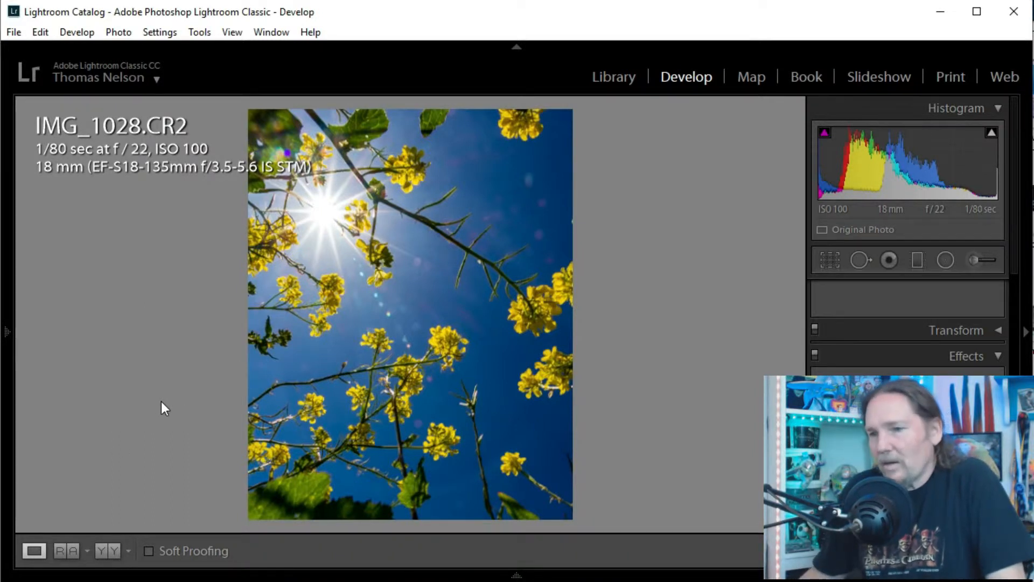
Step: Open the edited sea cliff photo IMG_1043.CR2
{"action": "left_click", "coordinate": [515, 574]}
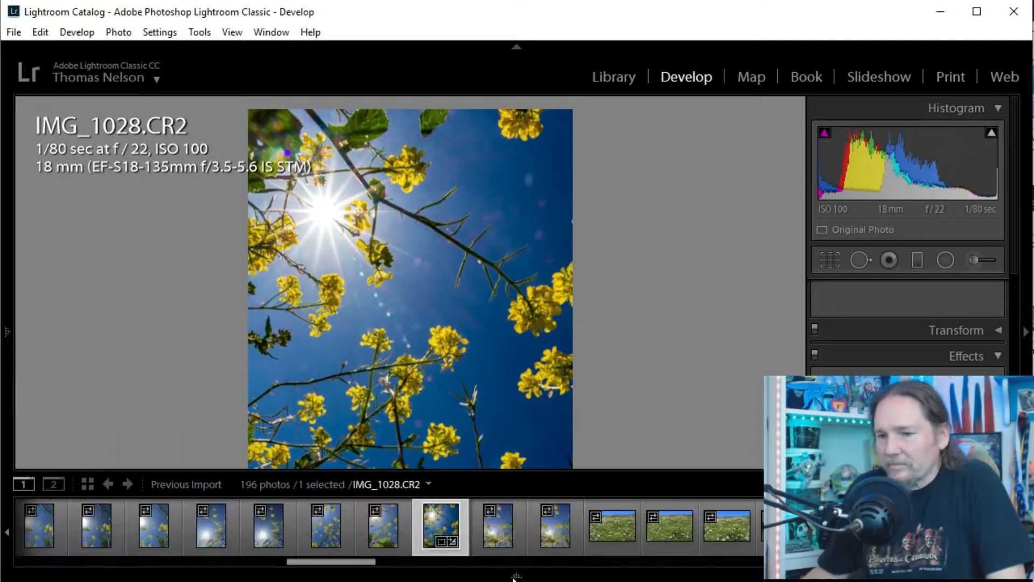
{"action": "left_click_drag", "start_coordinate": [299, 562], "coordinate": [379, 561]}
{"action": "left_click", "coordinate": [549, 518]}
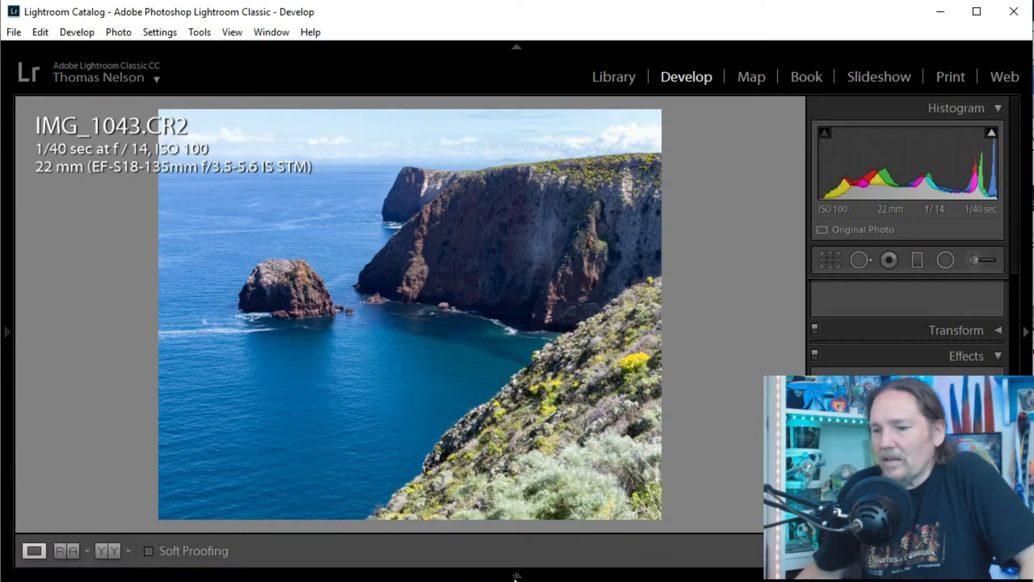
Step: Open the coastal photo IMG_1059.CR2 and inspect the hole in the rocky point up close
{"action": "mouse_move", "coordinate": [502, 575]}
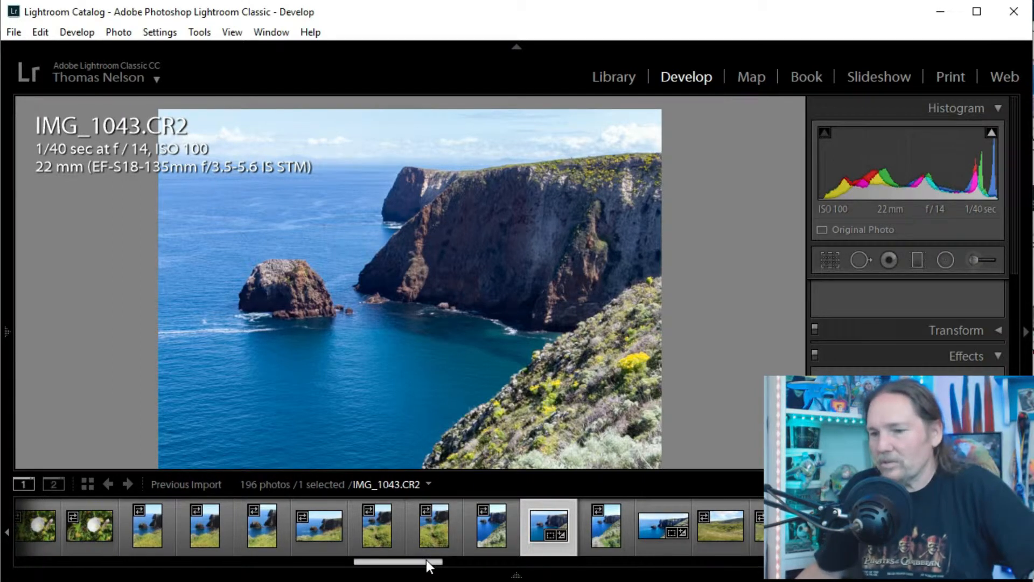
{"action": "left_click_drag", "start_coordinate": [431, 560], "coordinate": [515, 565]}
{"action": "left_click", "coordinate": [506, 525]}
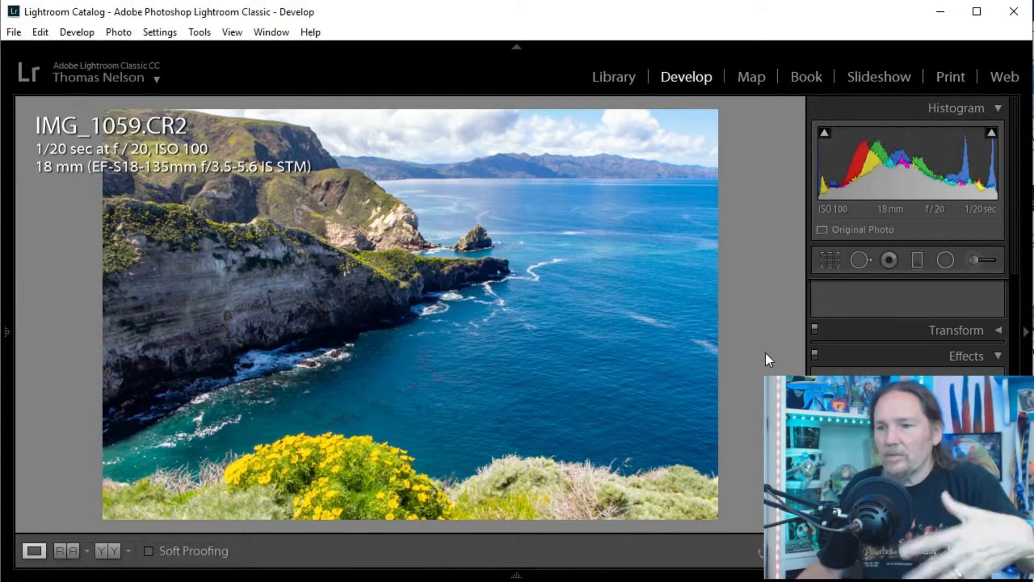
{"action": "left_click", "coordinate": [496, 272]}
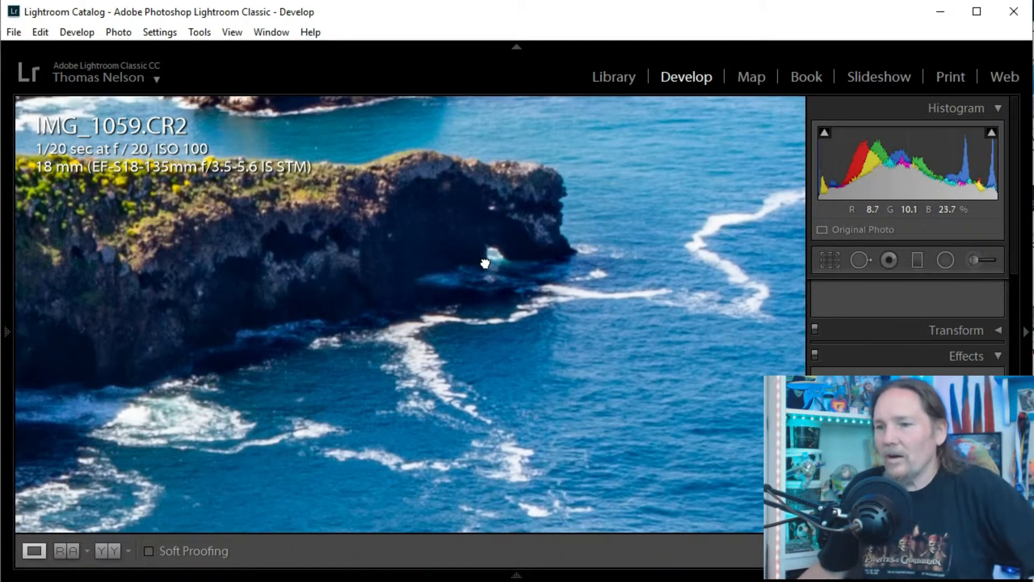
{"action": "left_click", "coordinate": [487, 260]}
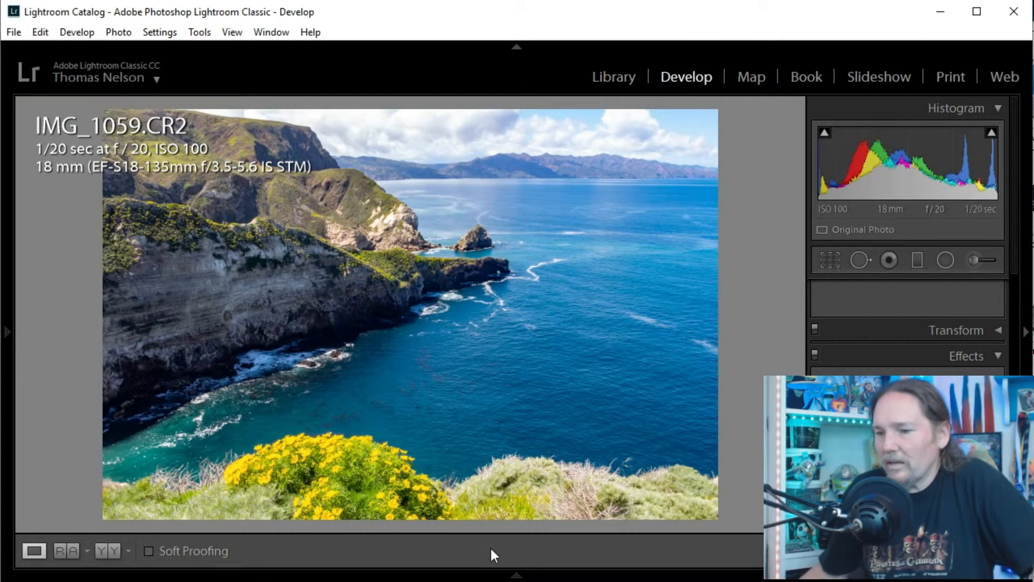
Step: Open the turquoise cove photo IMG_1068.CR2 and inspect the shallow water near the shore up close
{"action": "mouse_move", "coordinate": [514, 576]}
{"action": "left_click_drag", "start_coordinate": [484, 564], "coordinate": [529, 564]}
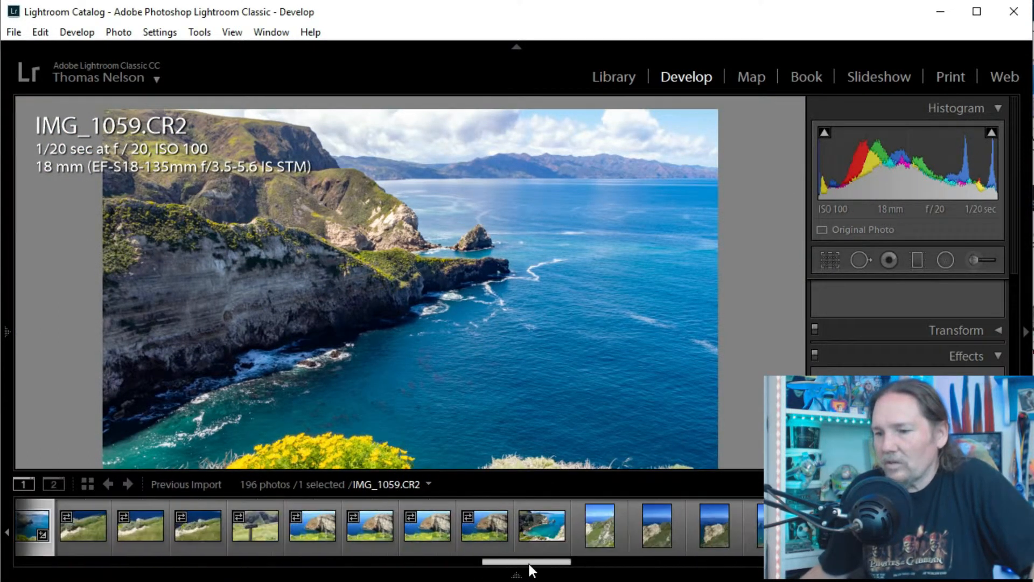
{"action": "left_click", "coordinate": [524, 524]}
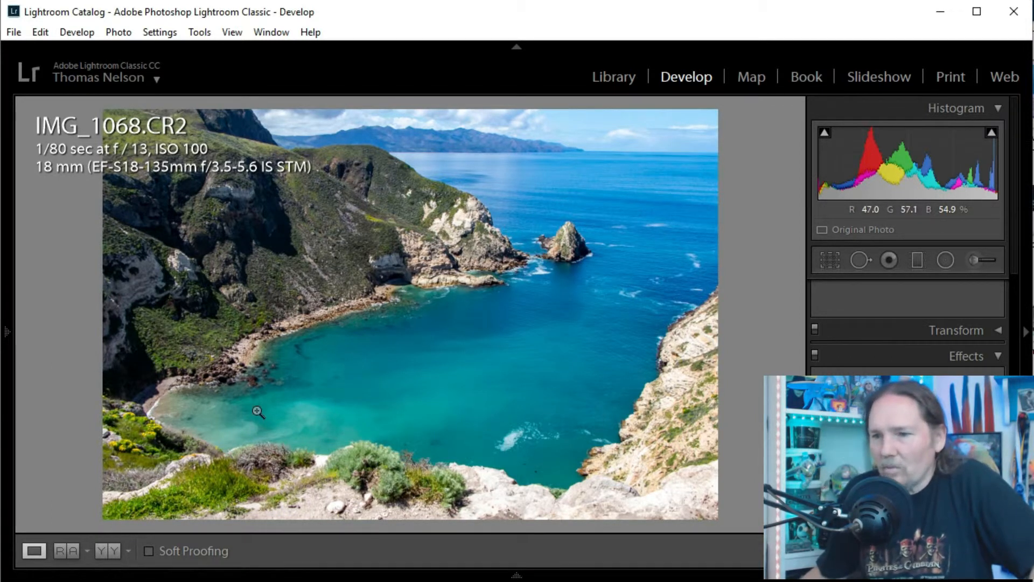
{"action": "left_click", "coordinate": [338, 409]}
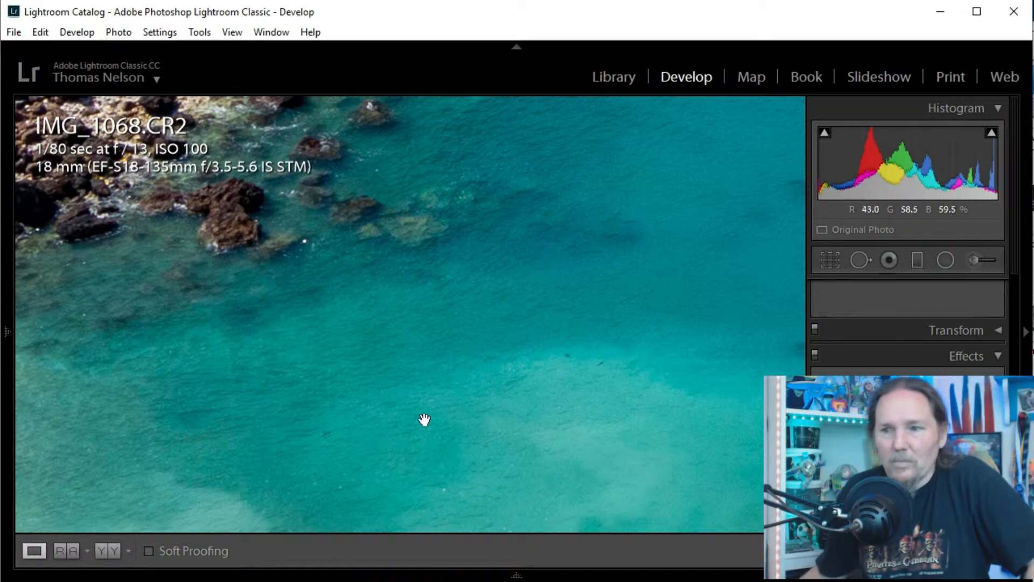
{"action": "left_click", "coordinate": [377, 407]}
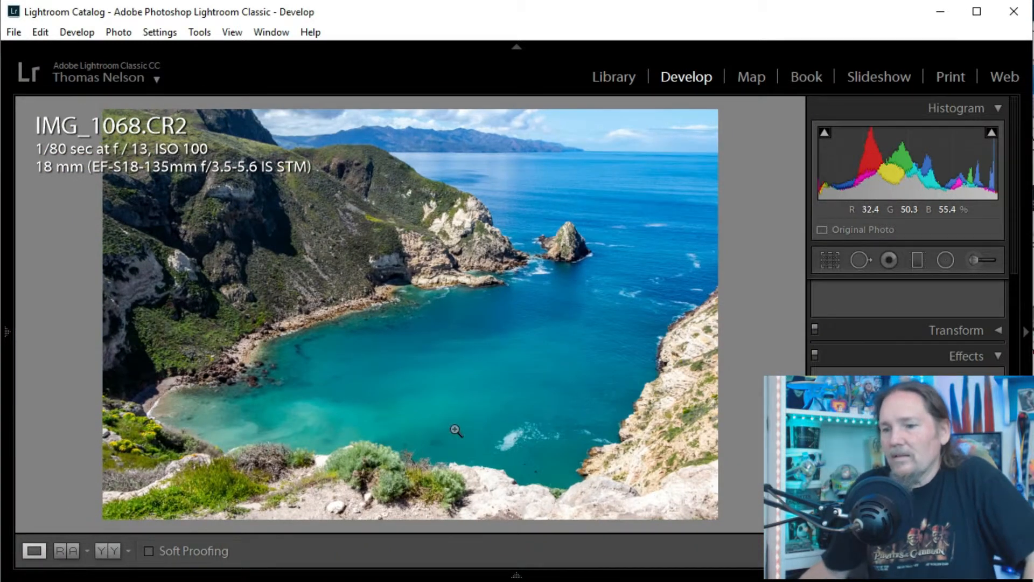
Step: Open IMG_1086.CR2, the edited photo of the black bird on the trail sign
{"action": "mouse_move", "coordinate": [491, 578]}
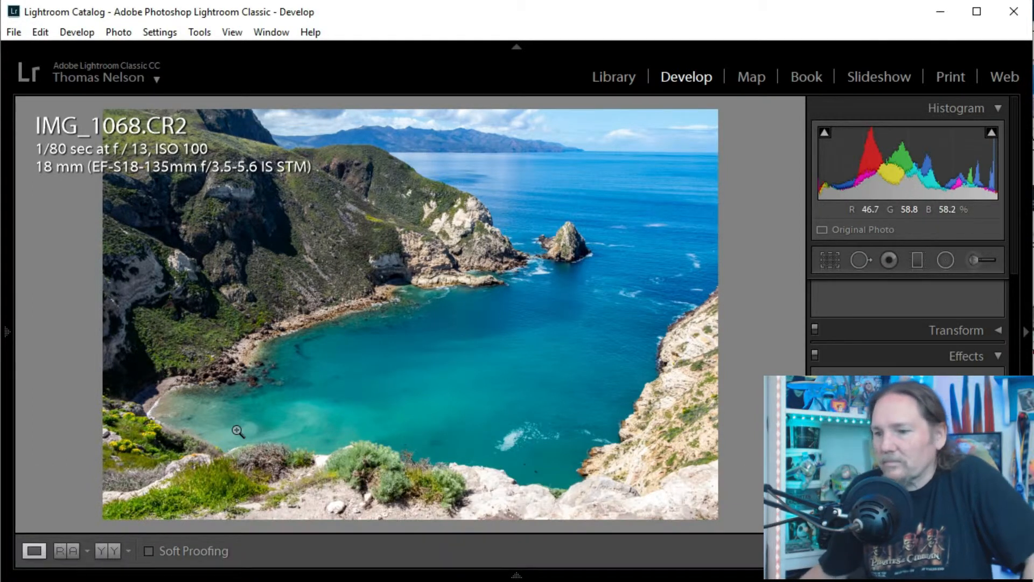
{"action": "left_click_drag", "start_coordinate": [522, 563], "coordinate": [554, 561]}
{"action": "left_click_drag", "start_coordinate": [564, 561], "coordinate": [624, 564]}
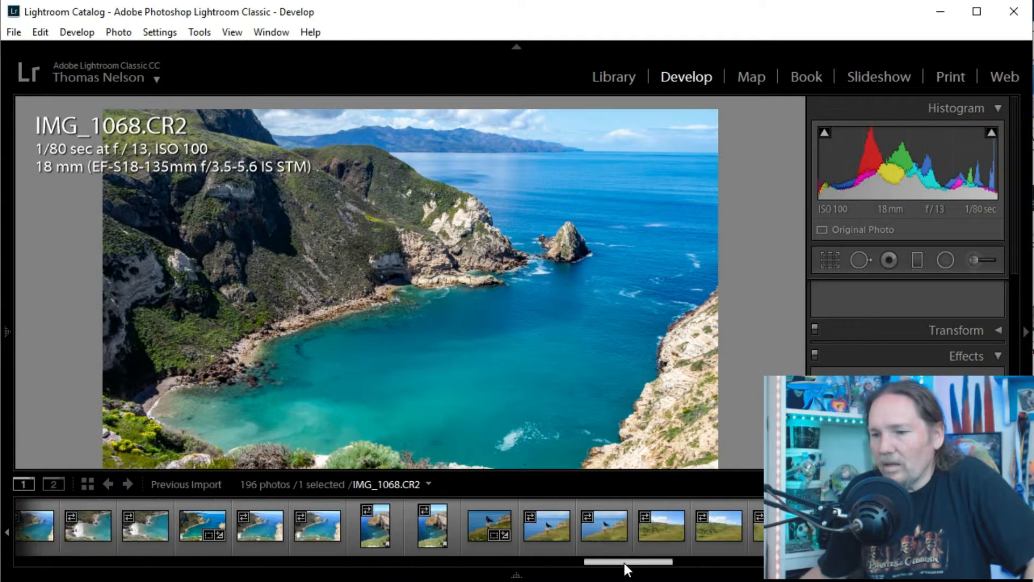
{"action": "left_click", "coordinate": [483, 522]}
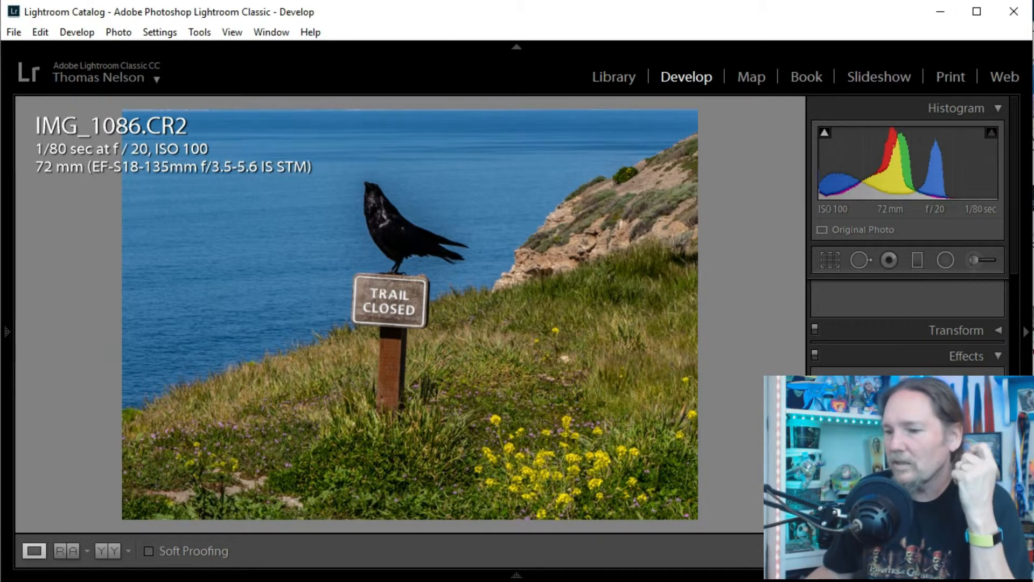
Step: Open the edited white flower photo IMG_1101.CR2
{"action": "mouse_move", "coordinate": [618, 577]}
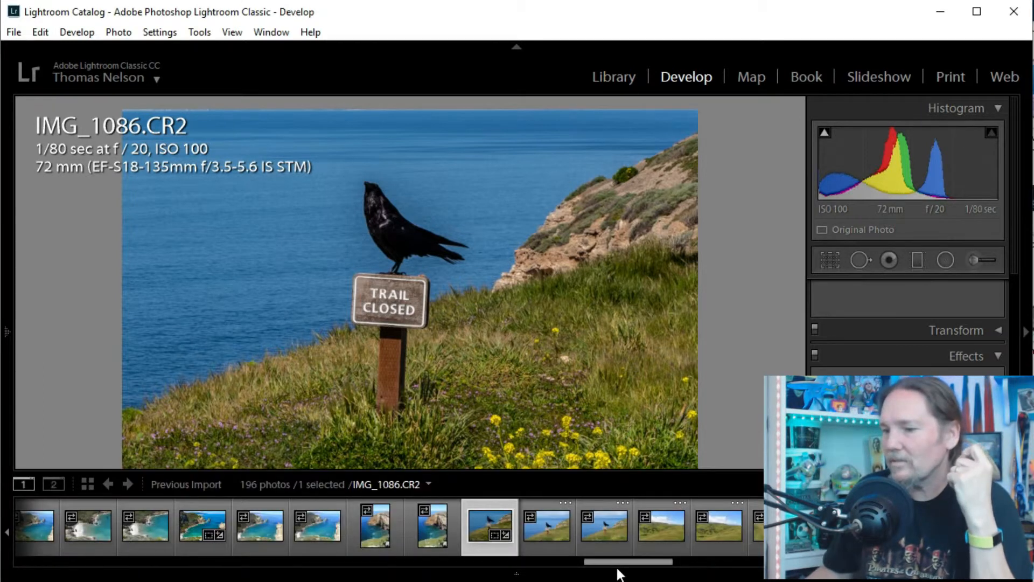
{"action": "left_click_drag", "start_coordinate": [633, 562], "coordinate": [701, 561]}
{"action": "left_click", "coordinate": [644, 515]}
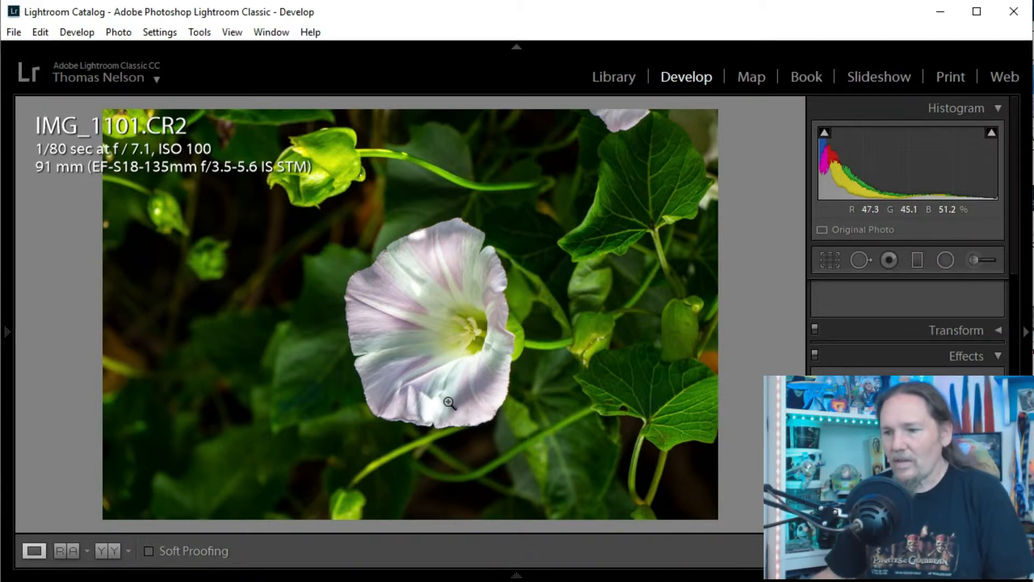
Step: View the pond photo IMG_1110.CR2, followed by its edited neighbour IMG_1109.CR2
{"action": "mouse_move", "coordinate": [514, 578]}
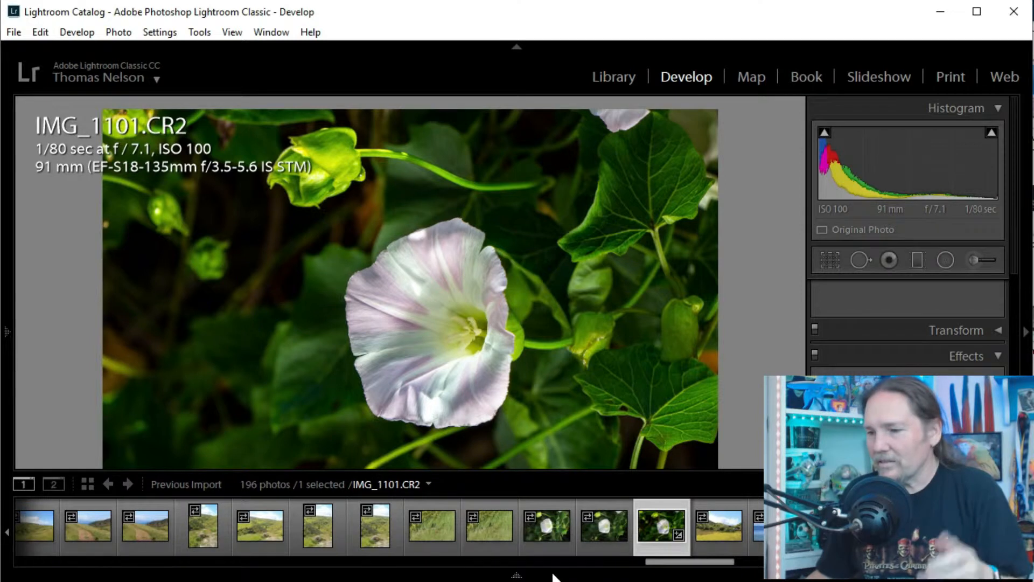
{"action": "left_click_drag", "start_coordinate": [678, 561], "coordinate": [721, 563]}
{"action": "left_click", "coordinate": [681, 531]}
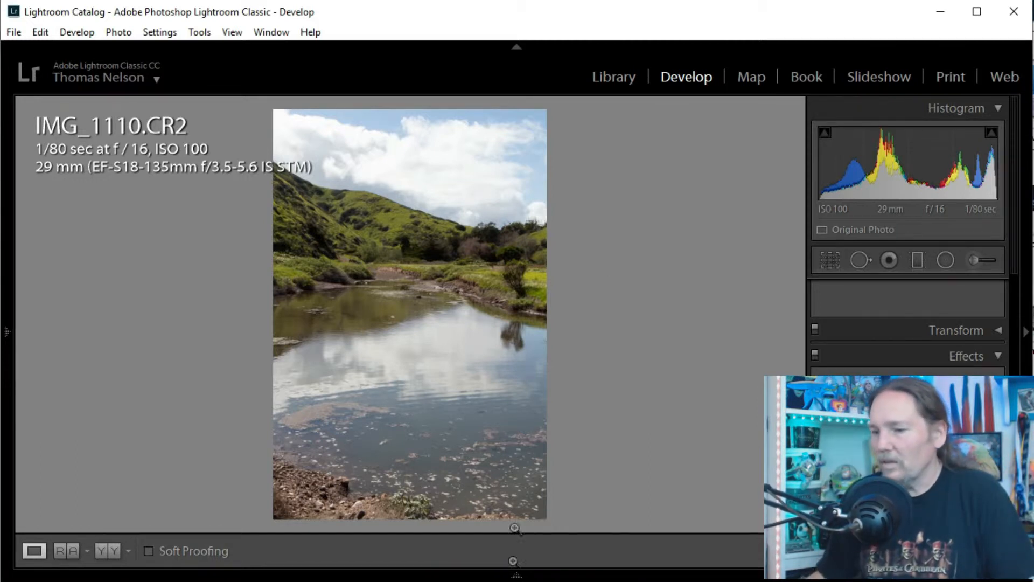
{"action": "mouse_move", "coordinate": [514, 575]}
{"action": "left_click", "coordinate": [623, 524]}
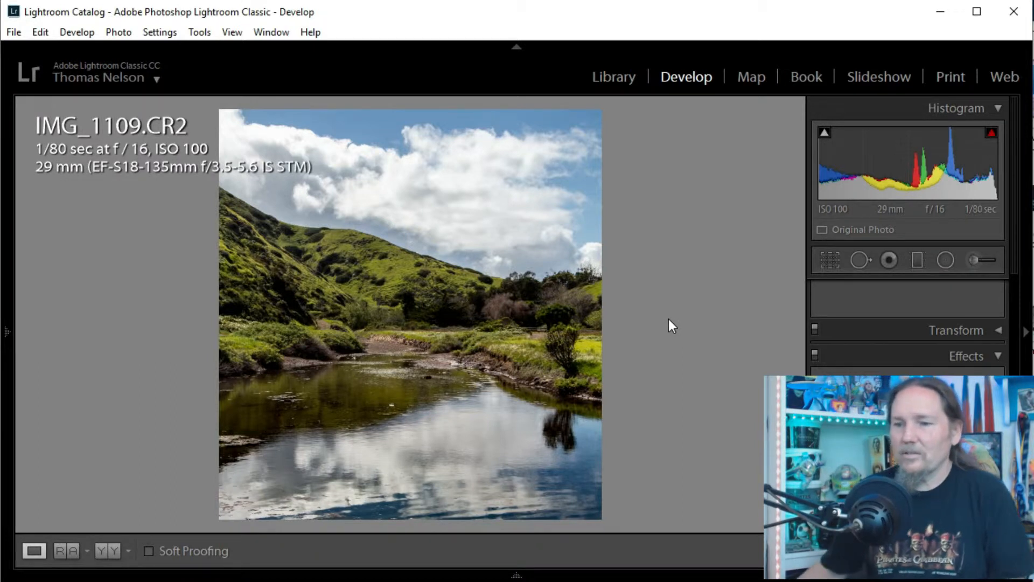
Step: Open the edited photo of the offshore rock arch near the end of the imported set
{"action": "left_click", "coordinate": [517, 574]}
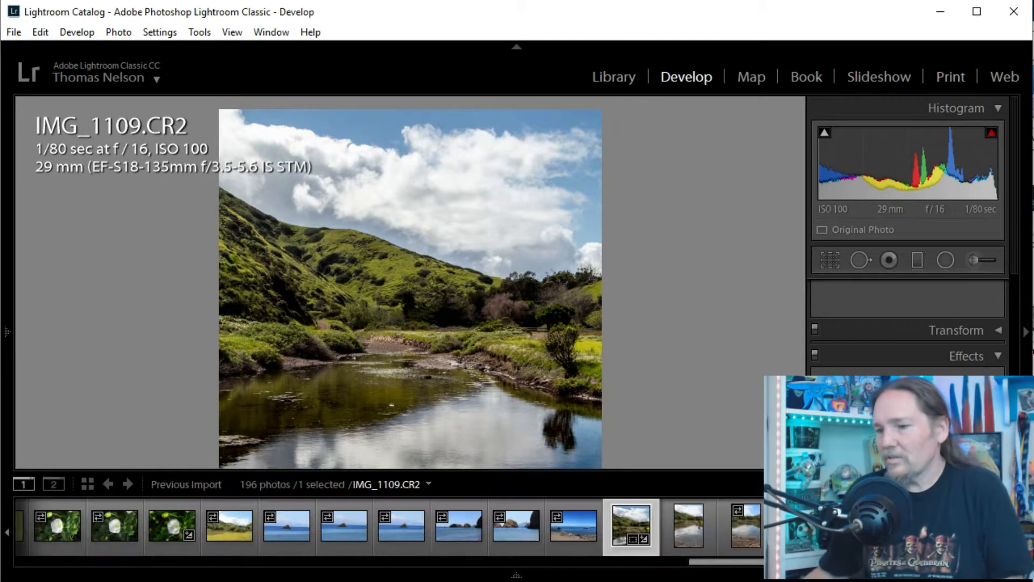
{"action": "left_click_drag", "start_coordinate": [712, 563], "coordinate": [820, 579]}
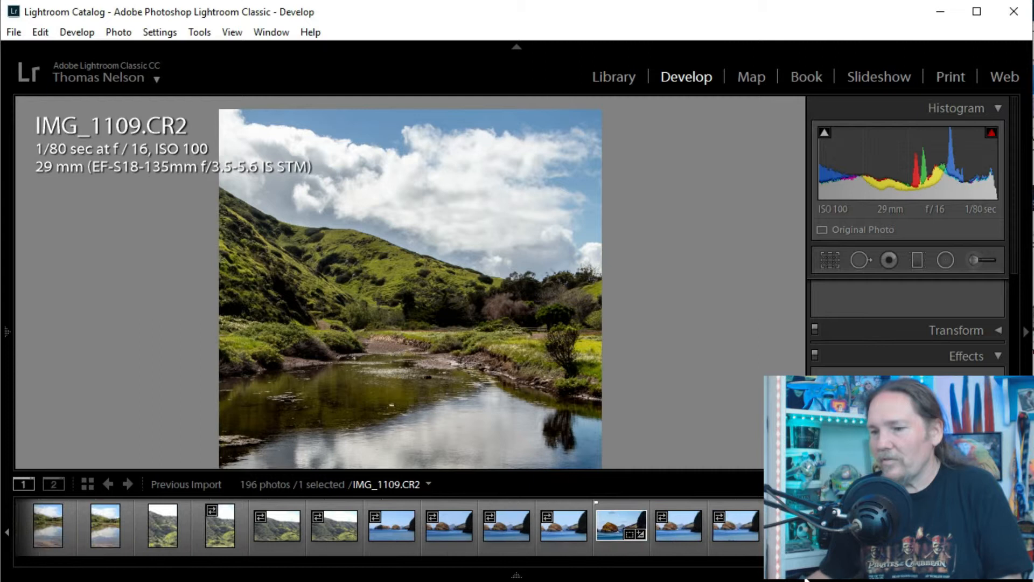
{"action": "left_click", "coordinate": [608, 522]}
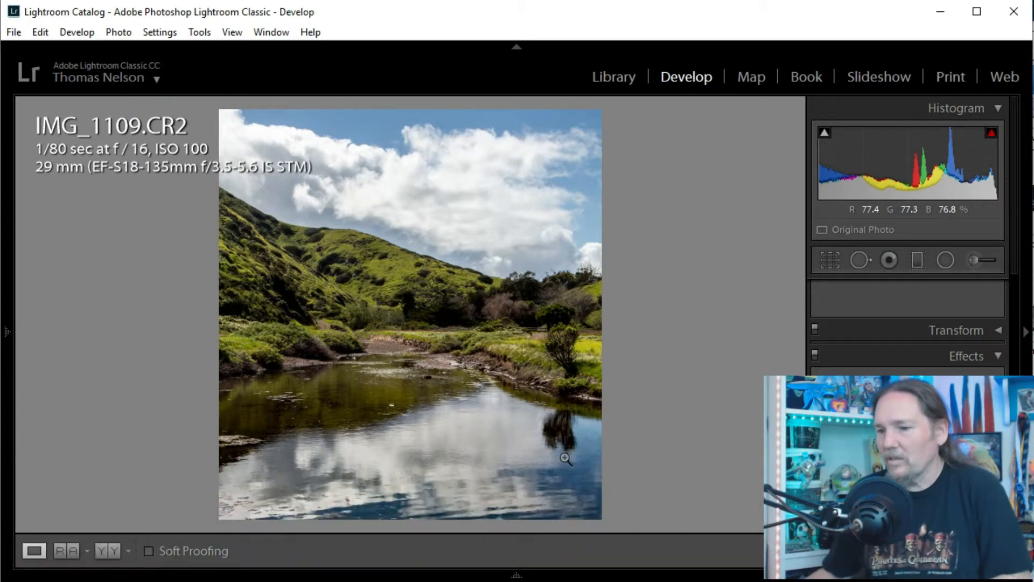
{"action": "left_click", "coordinate": [515, 573]}
{"action": "left_click", "coordinate": [628, 537]}
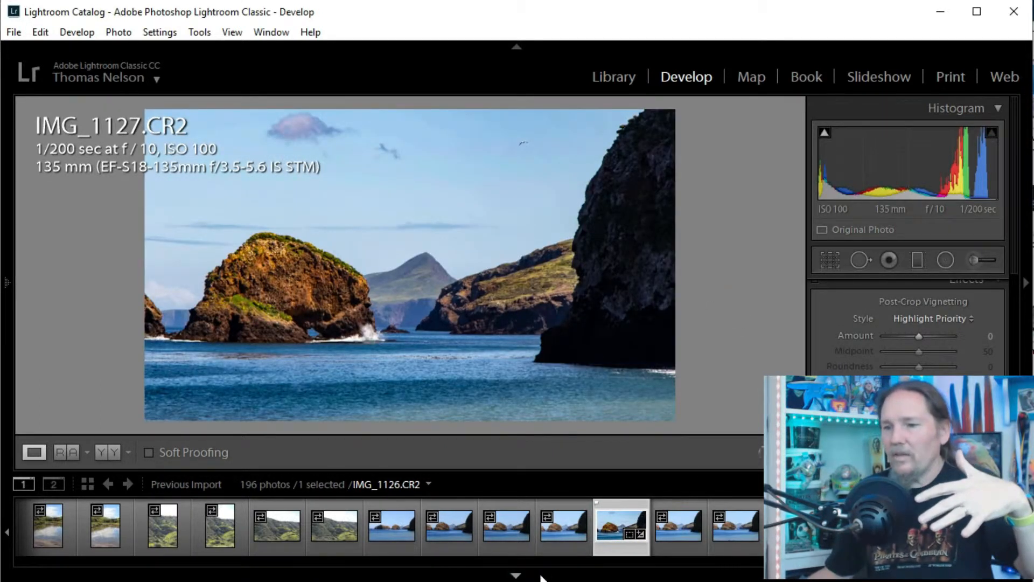
Step: Hide the filmstrip to enlarge the offshore rock arch photo IMG_1127.CR2
{"action": "left_click", "coordinate": [515, 574]}
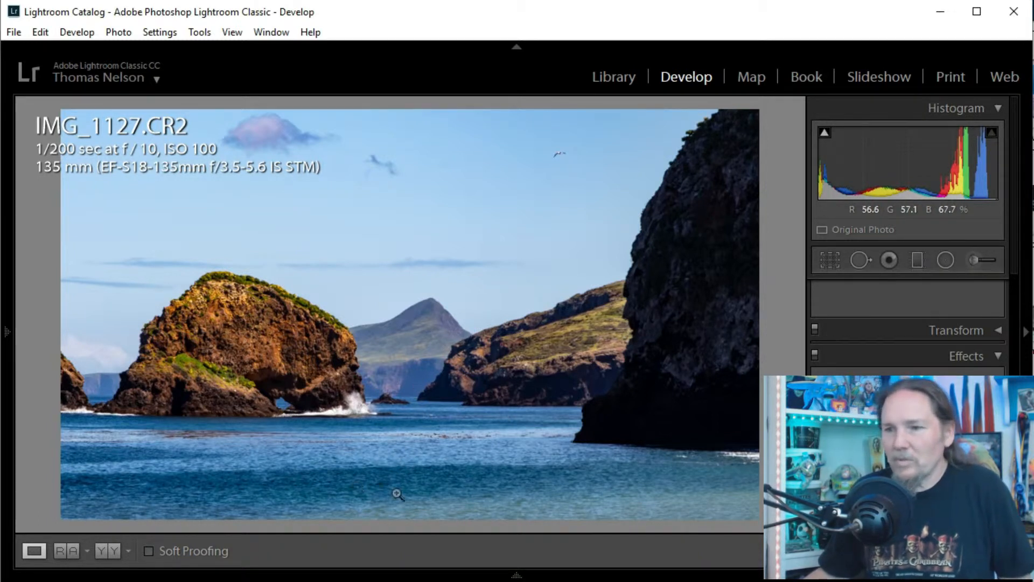
{"action": "mouse_move", "coordinate": [524, 578]}
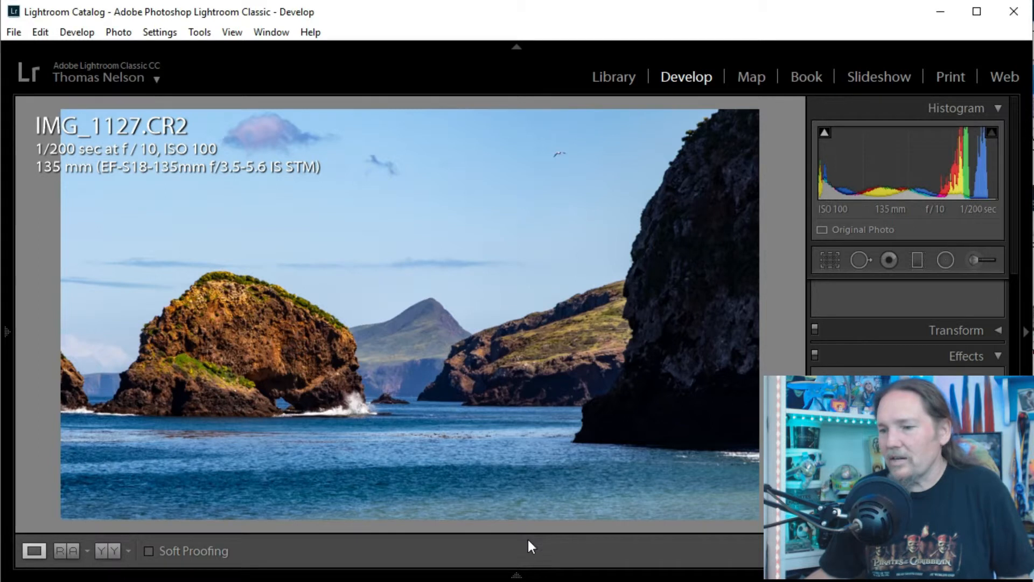
{"action": "left_click", "coordinate": [516, 575]}
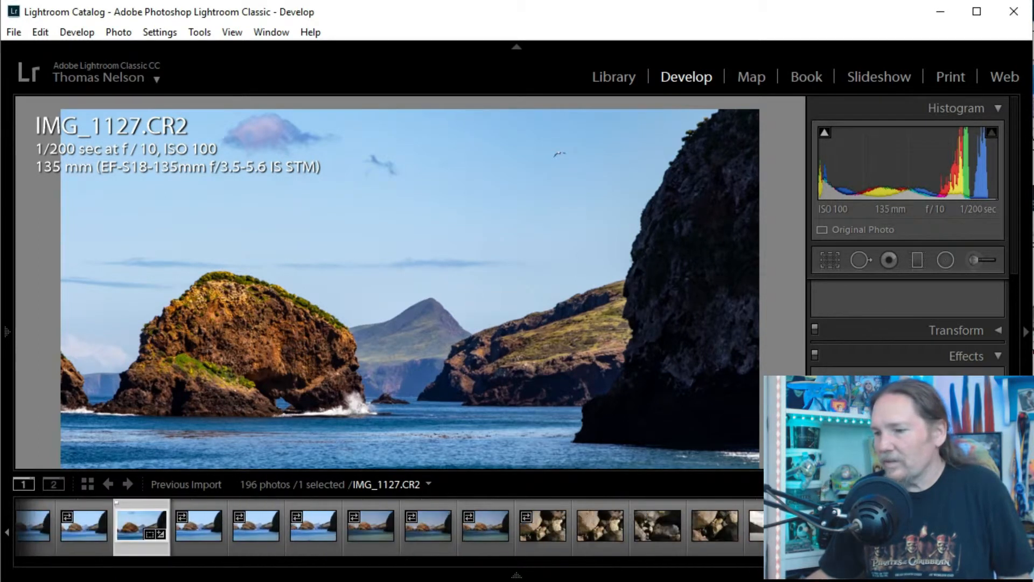
Step: Open IMG_1155.CR2, the photo of sea spray against the dark cliff, further along the imported set
{"action": "left_click_drag", "start_coordinate": [848, 562], "coordinate": [961, 580]}
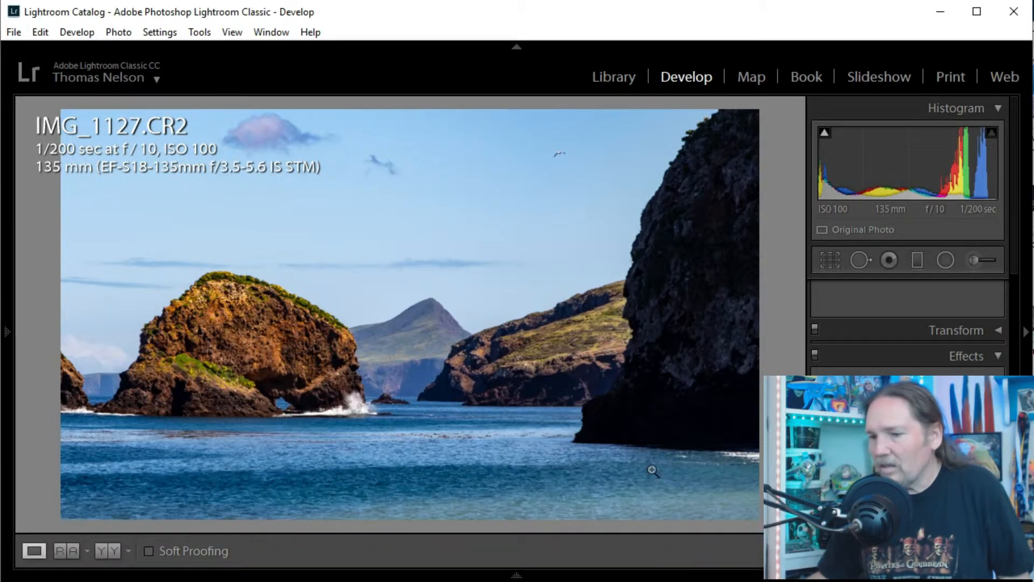
{"action": "mouse_move", "coordinate": [517, 572]}
{"action": "left_click", "coordinate": [654, 534]}
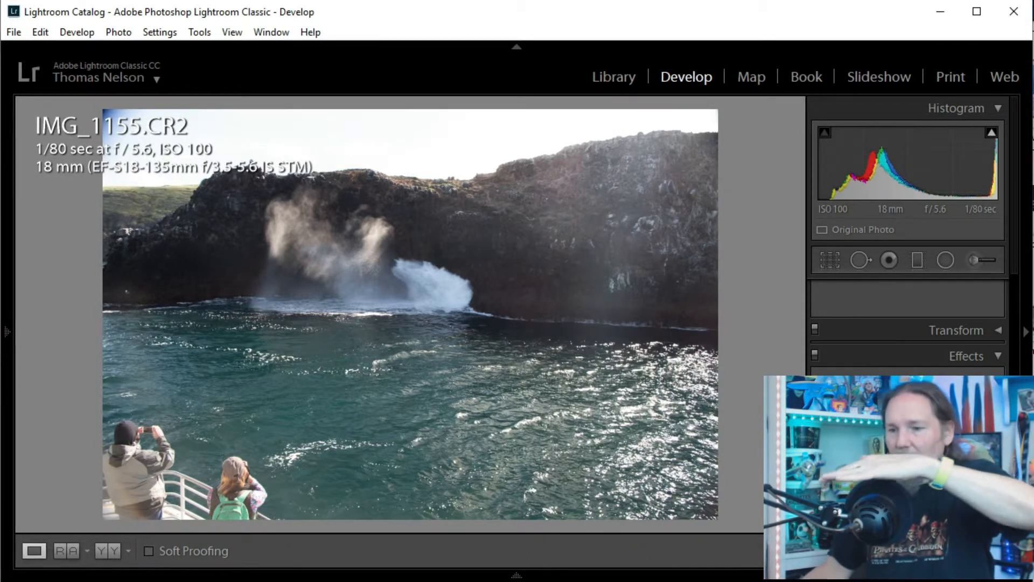
Step: Go through the cliff sea-spray sequence photo by photo, from IMG_1148.CR2 to IMG_1156.CR2
{"action": "mouse_move", "coordinate": [515, 577]}
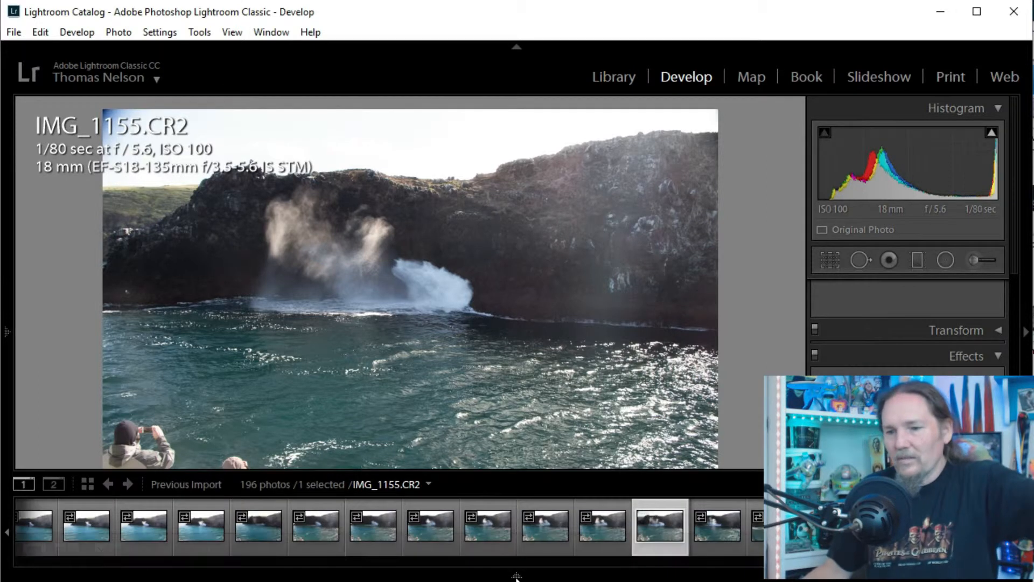
{"action": "left_click", "coordinate": [253, 531]}
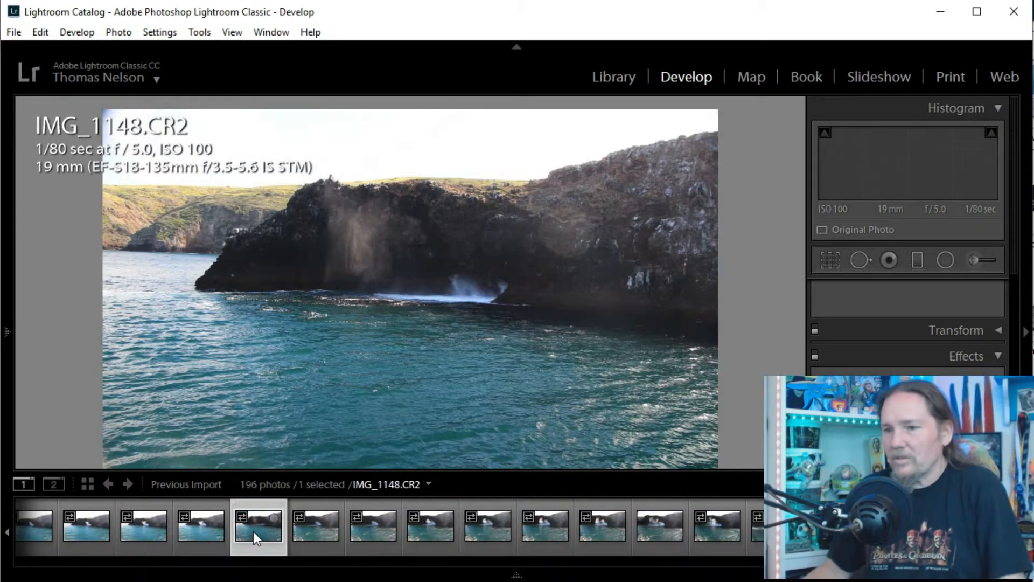
{"action": "left_click", "coordinate": [313, 532]}
{"action": "left_click", "coordinate": [376, 534]}
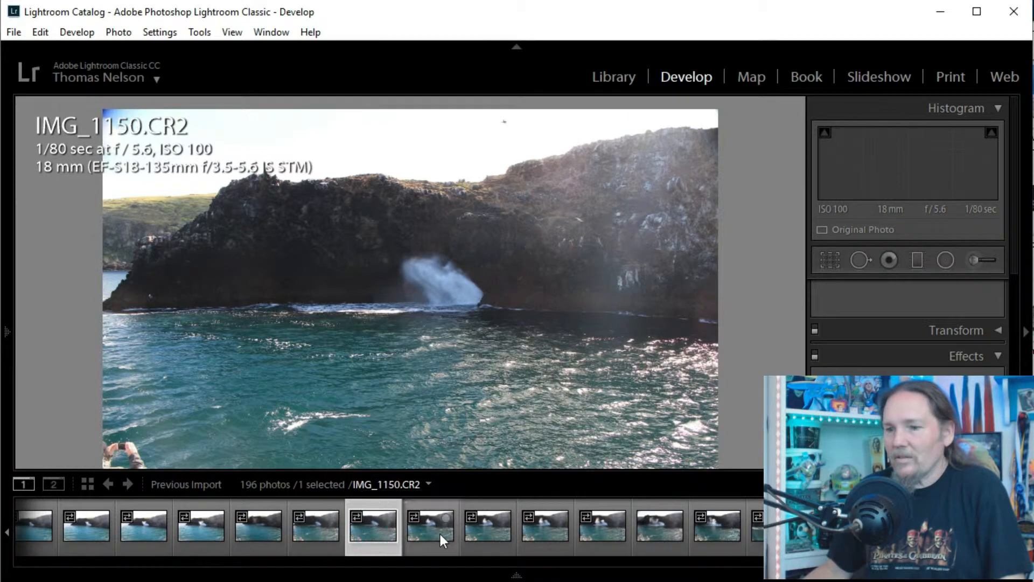
{"action": "left_click", "coordinate": [440, 531]}
{"action": "left_click", "coordinate": [490, 531]}
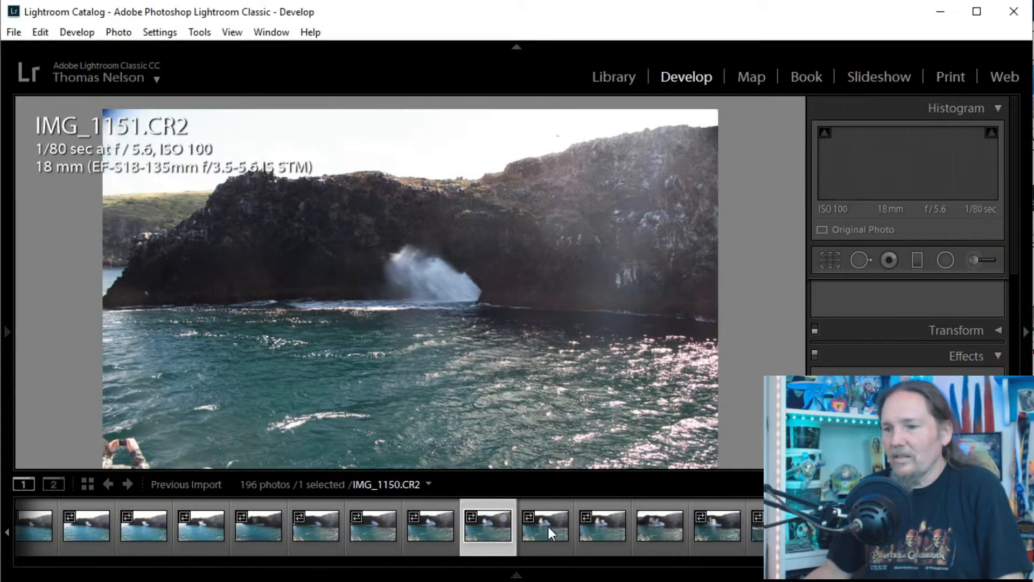
{"action": "left_click", "coordinate": [547, 525]}
{"action": "left_click", "coordinate": [598, 529]}
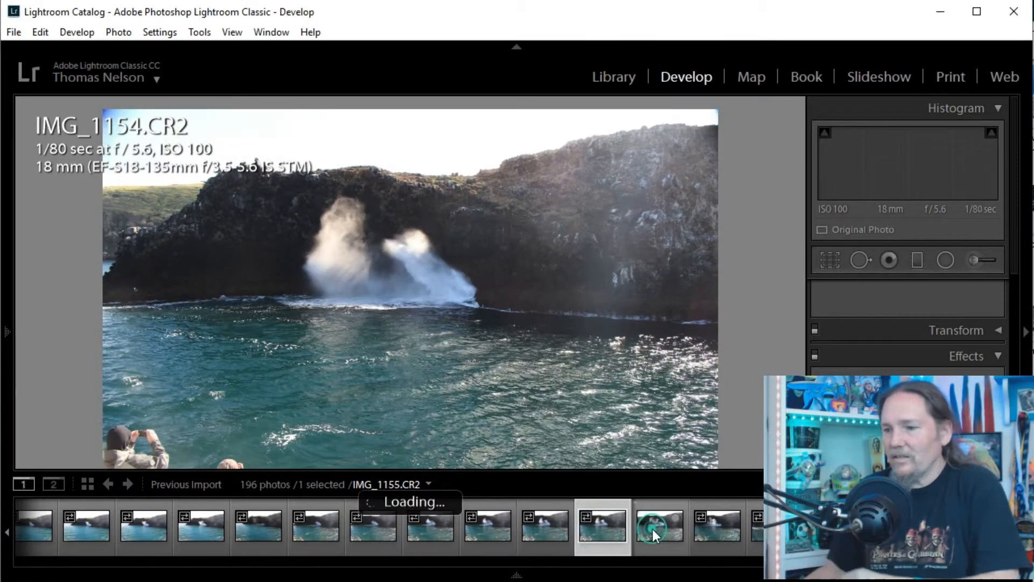
{"action": "left_click", "coordinate": [660, 530]}
{"action": "left_click", "coordinate": [716, 531]}
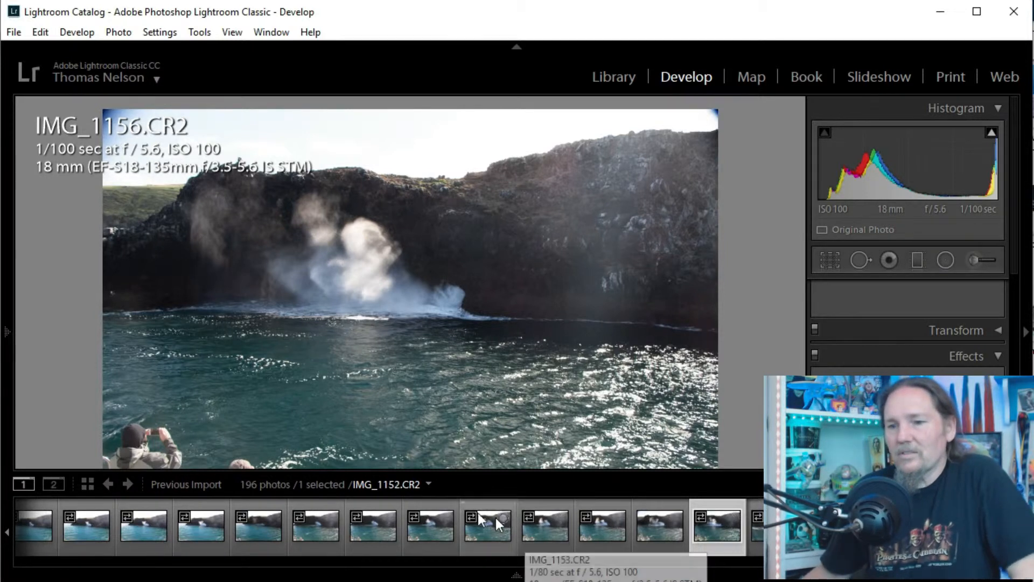
Step: Return to the edited windmill photo IMG_0991.CR2 near the beginning of the imported set
{"action": "left_click", "coordinate": [516, 575]}
{"action": "mouse_move", "coordinate": [525, 575]}
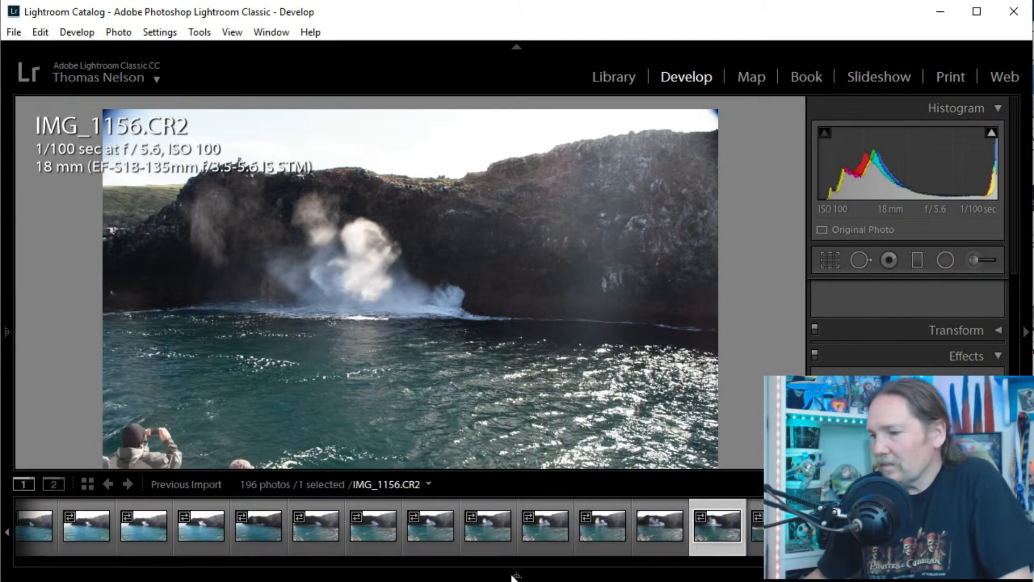
{"action": "scroll", "coordinate": [437, 570], "scroll_direction": "up", "scroll_amount": 10}
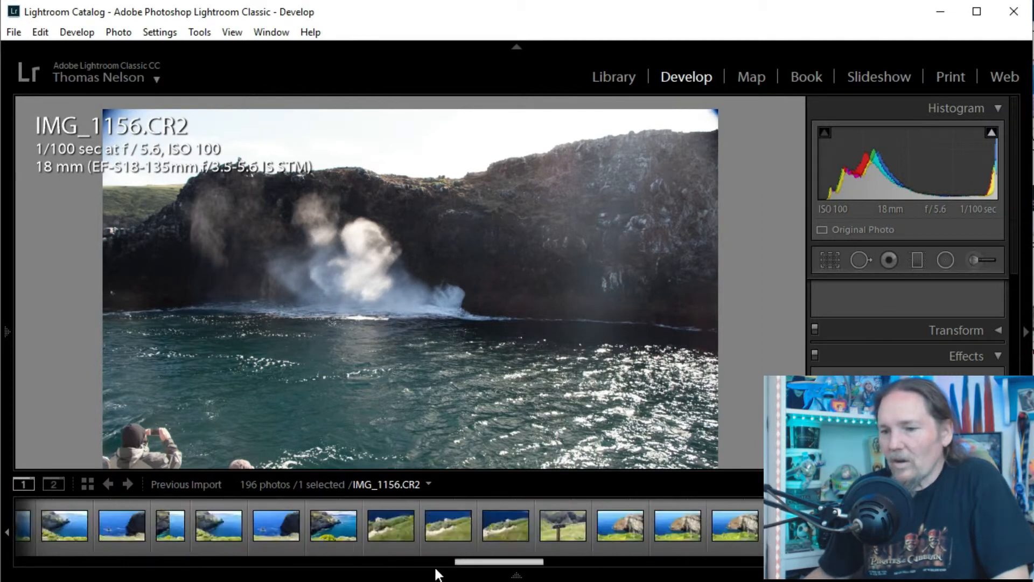
{"action": "left_click_drag", "start_coordinate": [354, 576], "coordinate": [130, 578]}
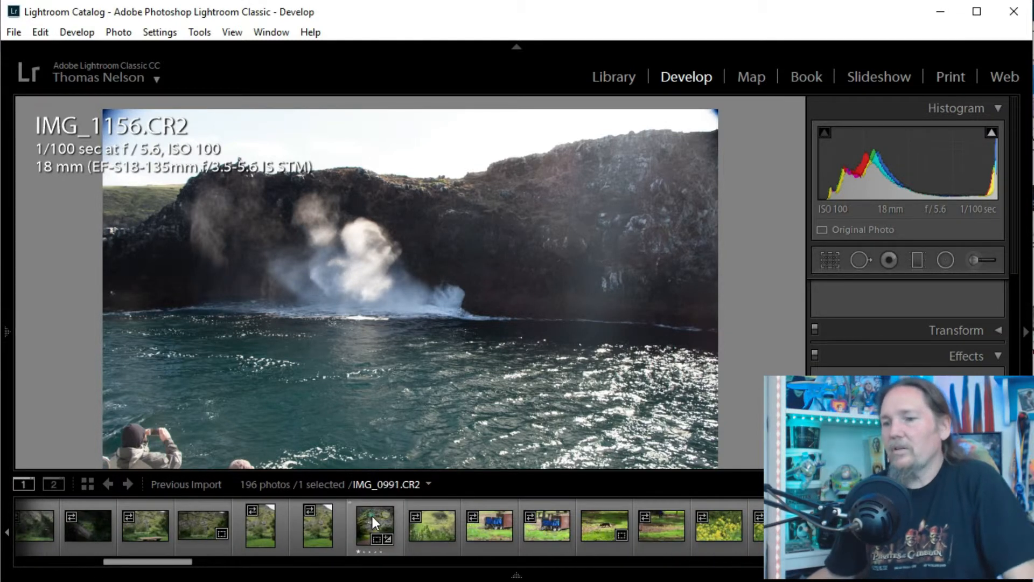
{"action": "left_click", "coordinate": [373, 517]}
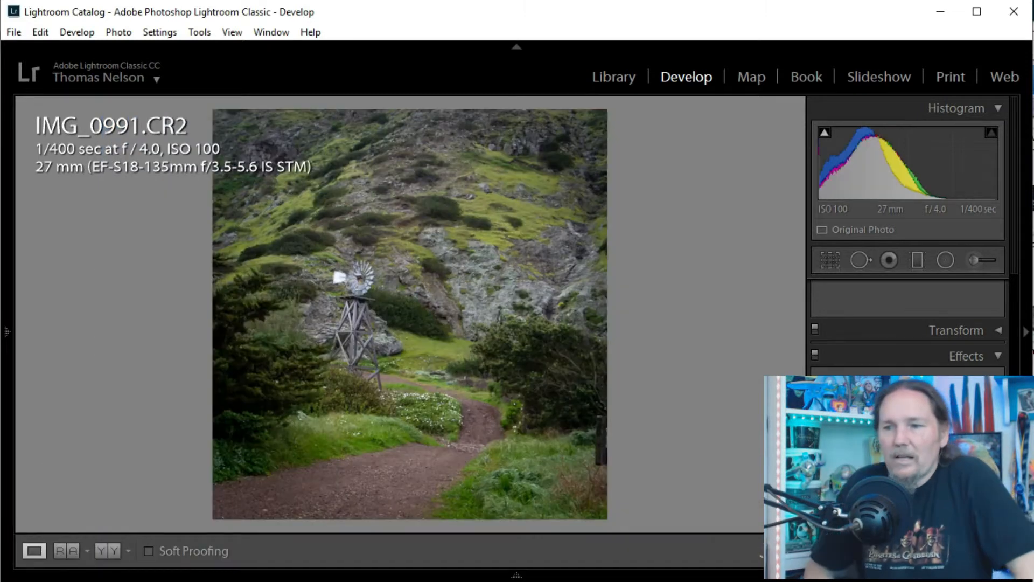